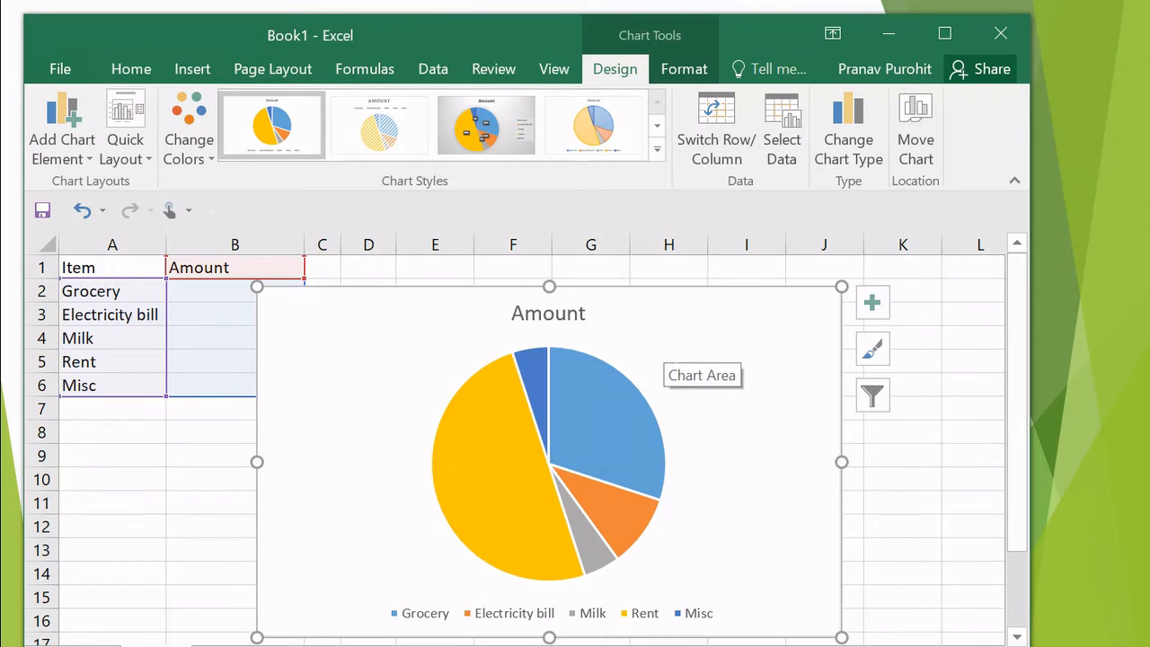
- Add data labels to the Amount pie chart
click(871, 303)
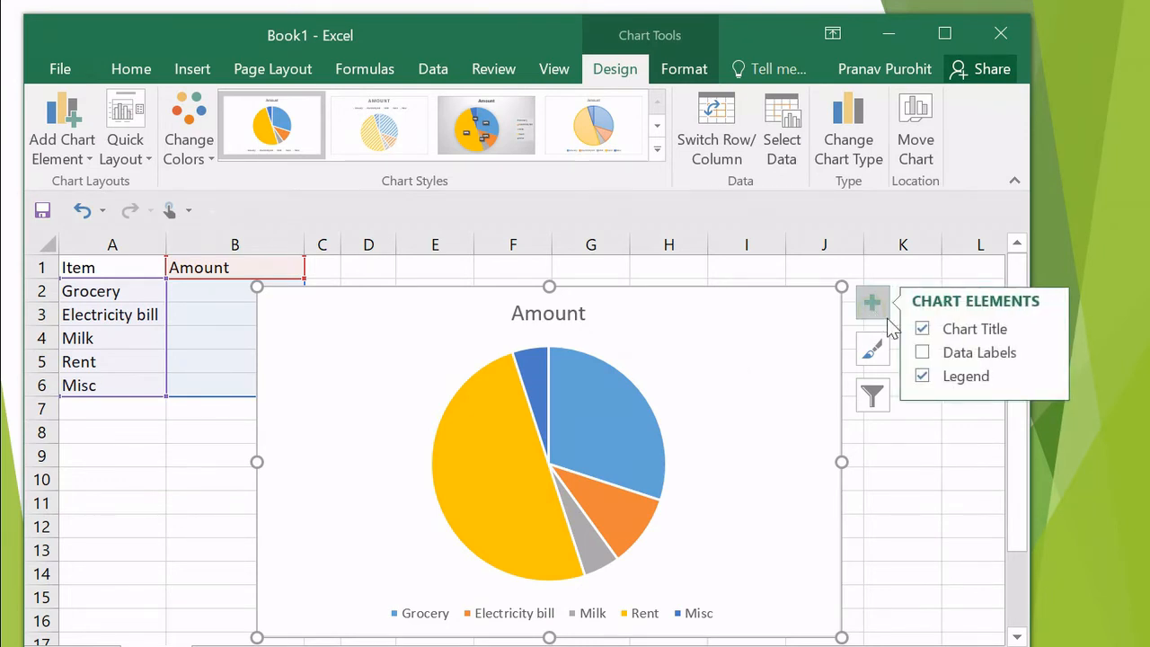
click(922, 353)
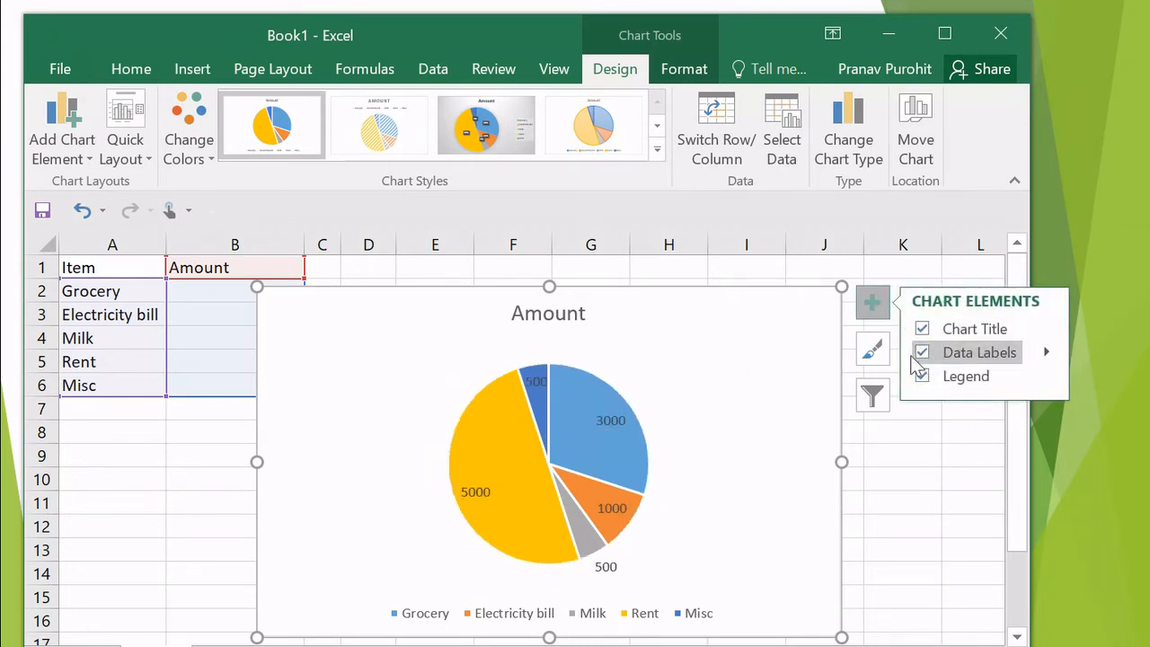
mouse_move(510, 510)
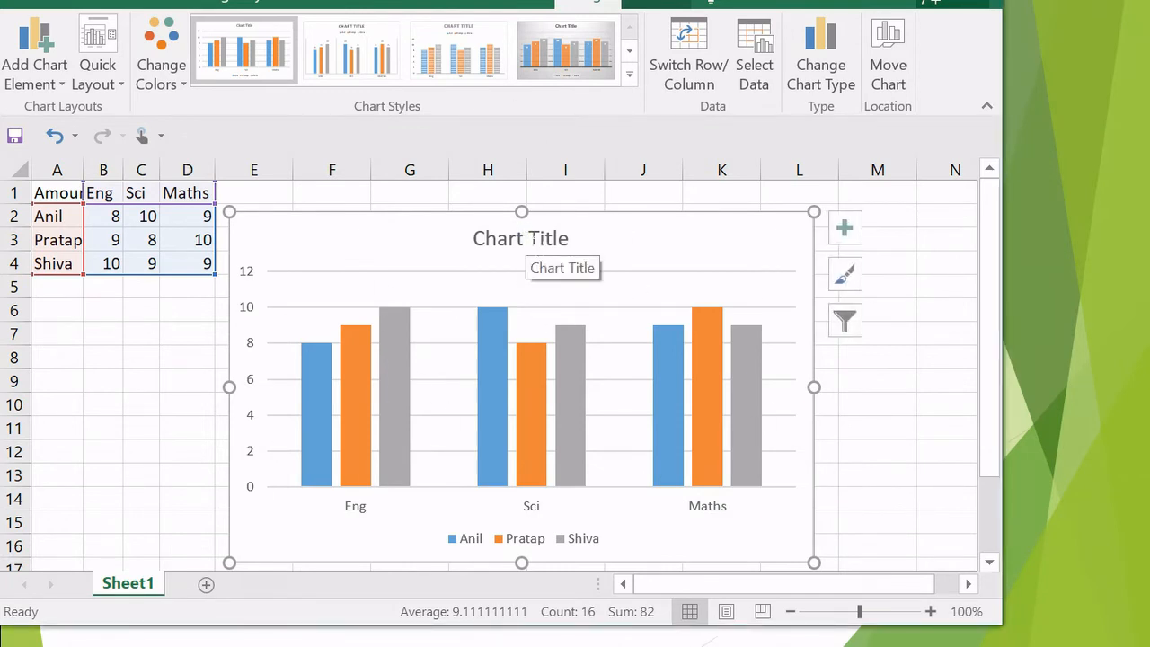
- Fill the column chart's title box with the dark orange radial preset gradient
click(526, 238)
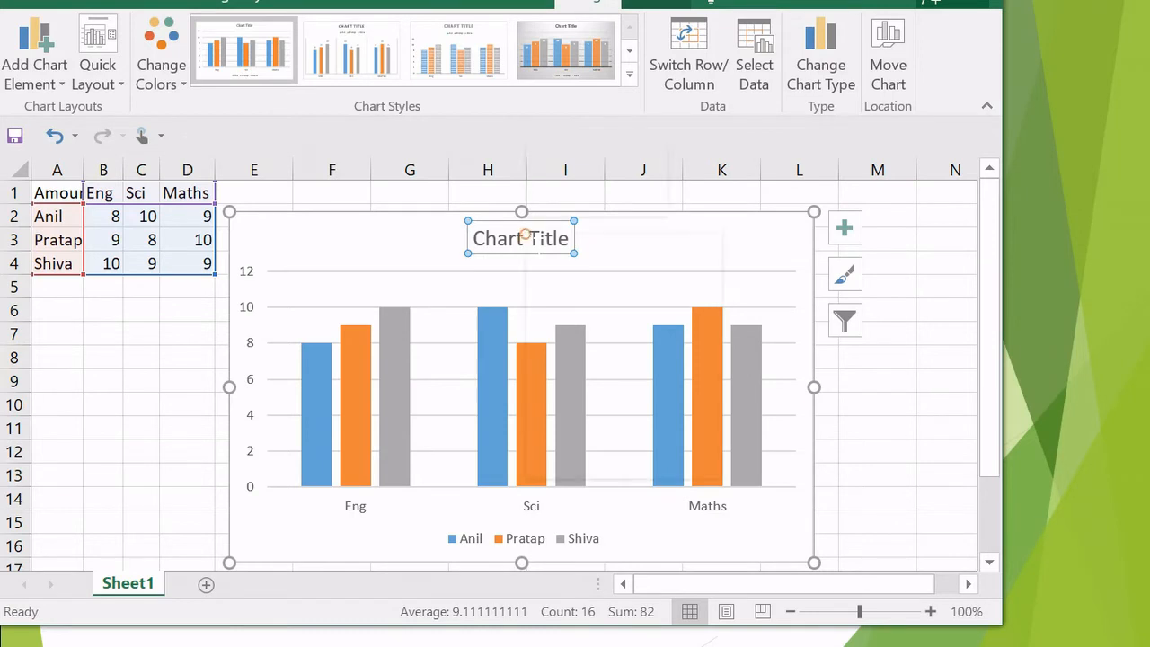
right_click(530, 237)
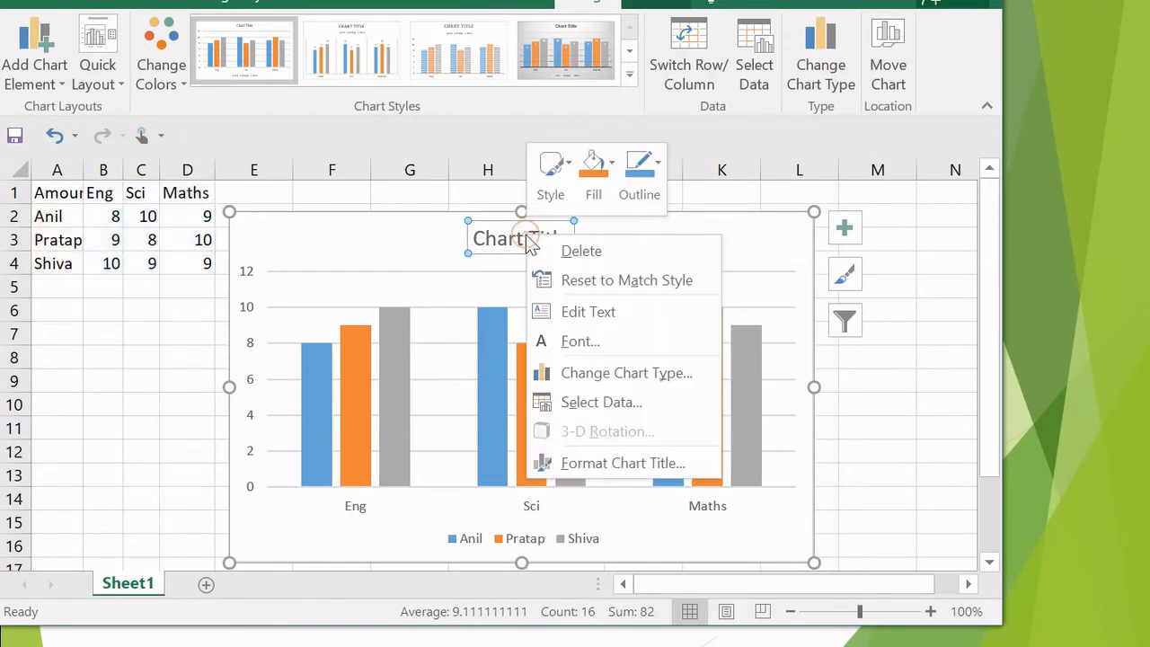
click(600, 460)
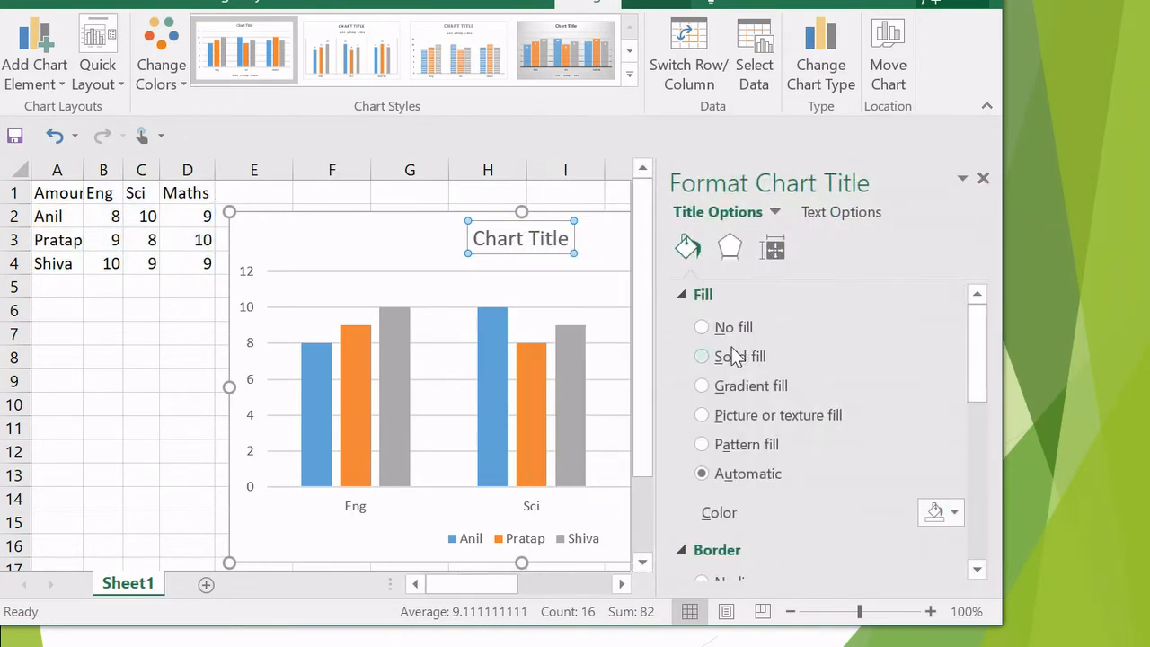
click(702, 357)
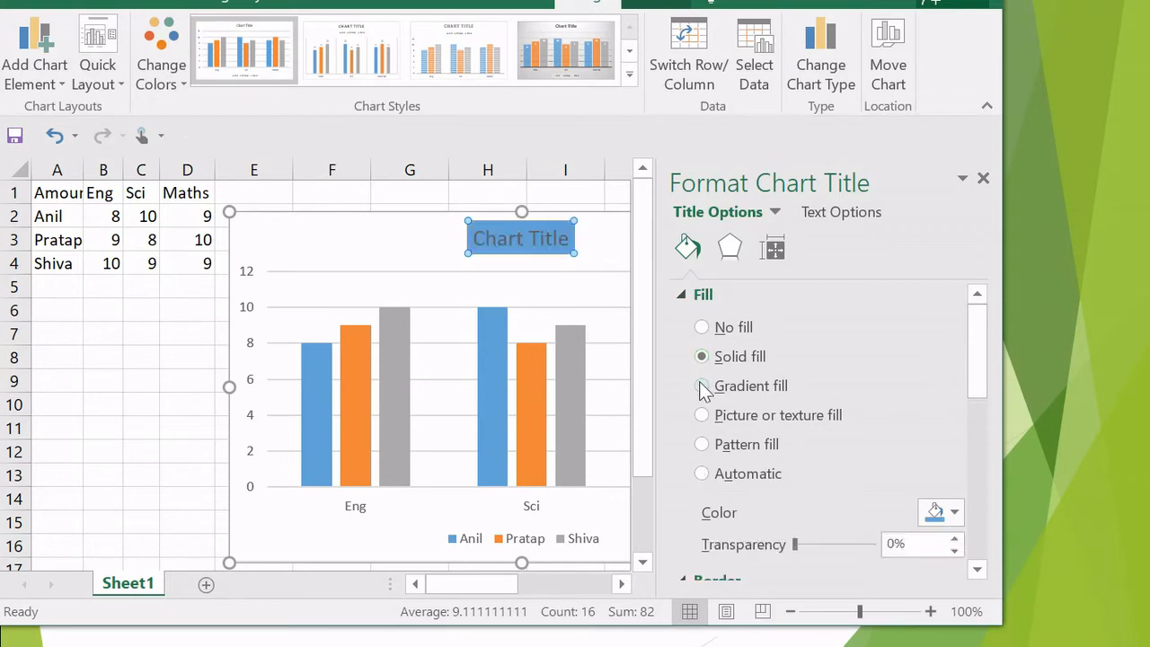
click(701, 386)
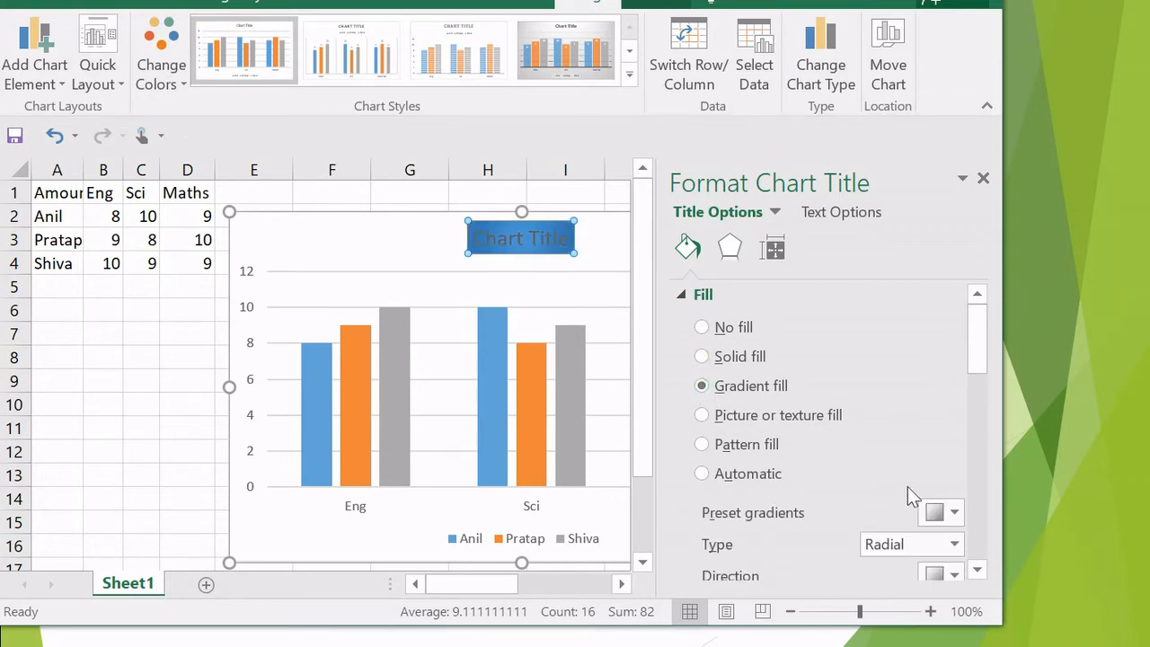
click(955, 506)
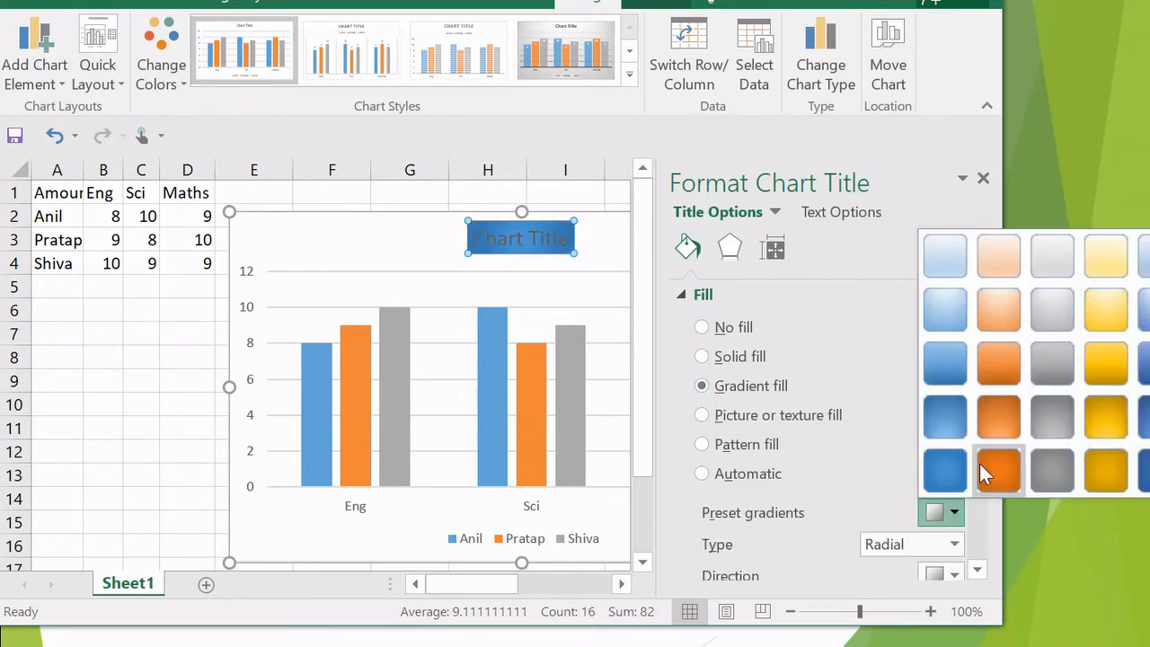
click(997, 469)
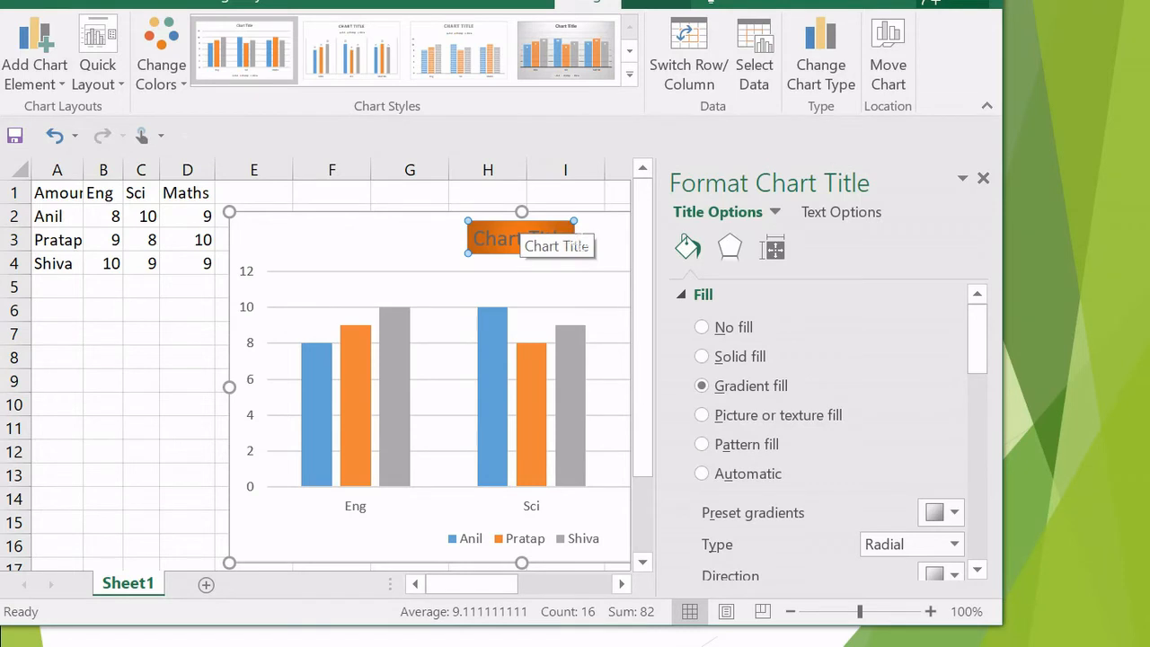
- Apply an orange radial gradient fill to the column chart's plot area
click(572, 300)
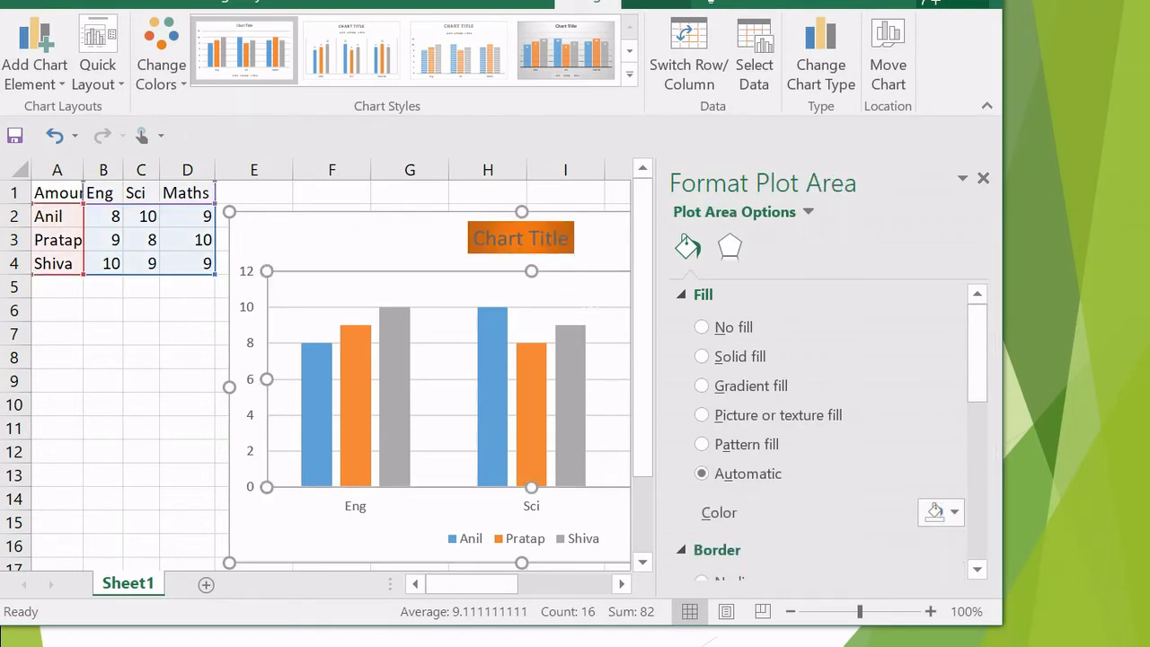
right_click(580, 300)
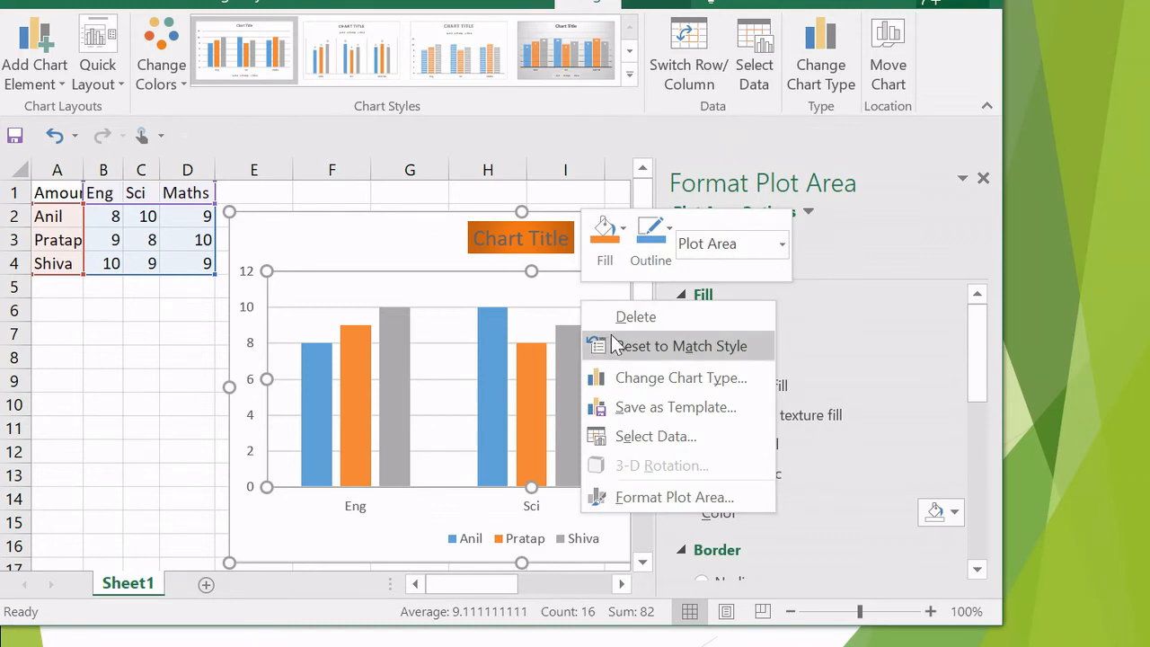
click(661, 495)
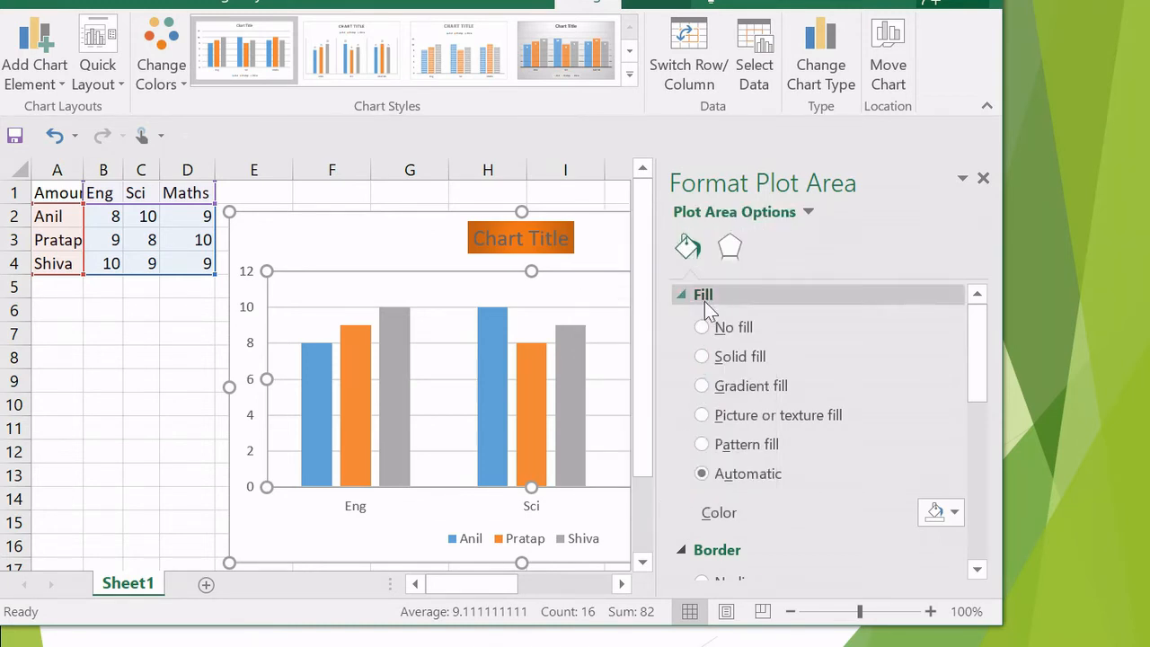
click(701, 357)
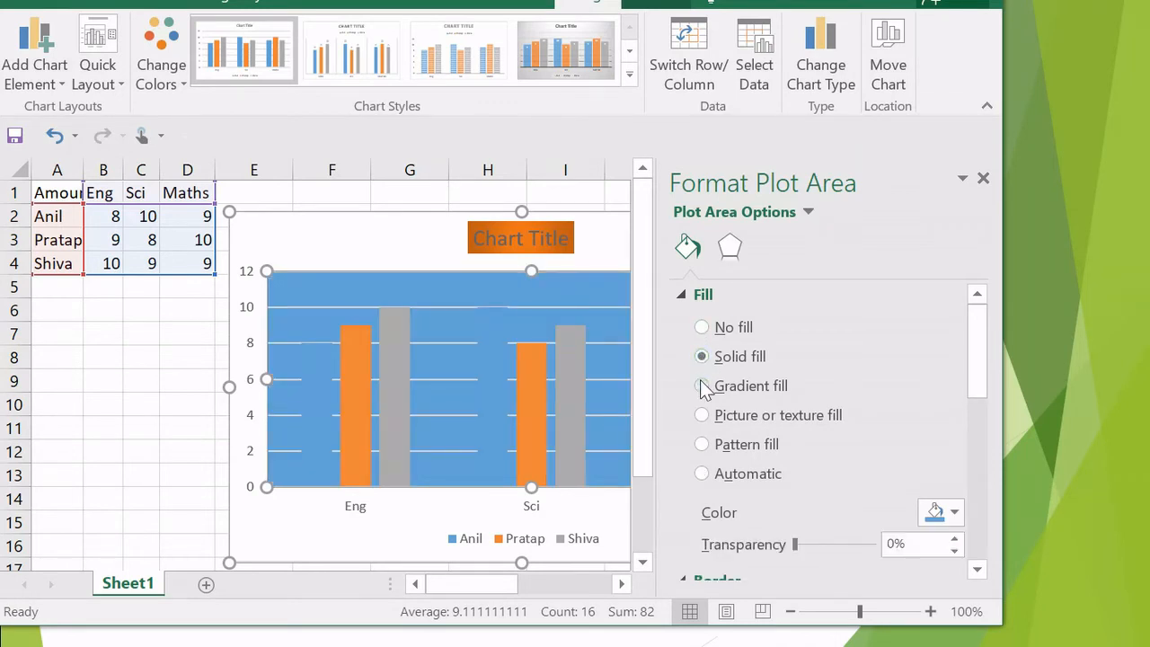
click(702, 386)
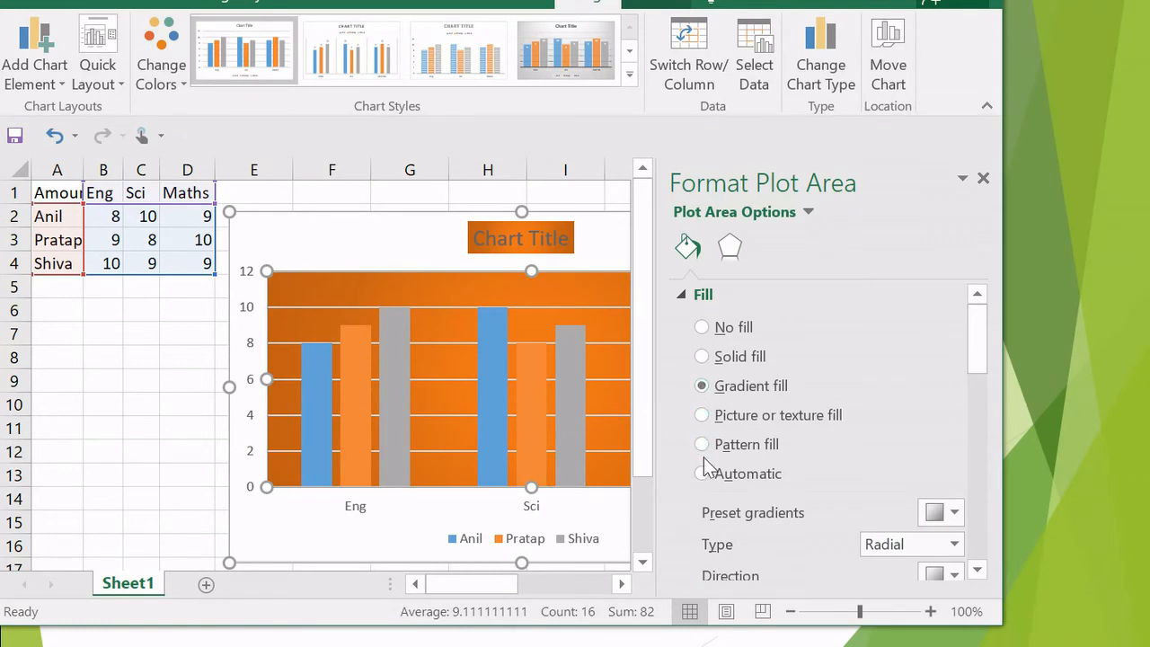
- Give the chart legend a solid black border line
click(560, 538)
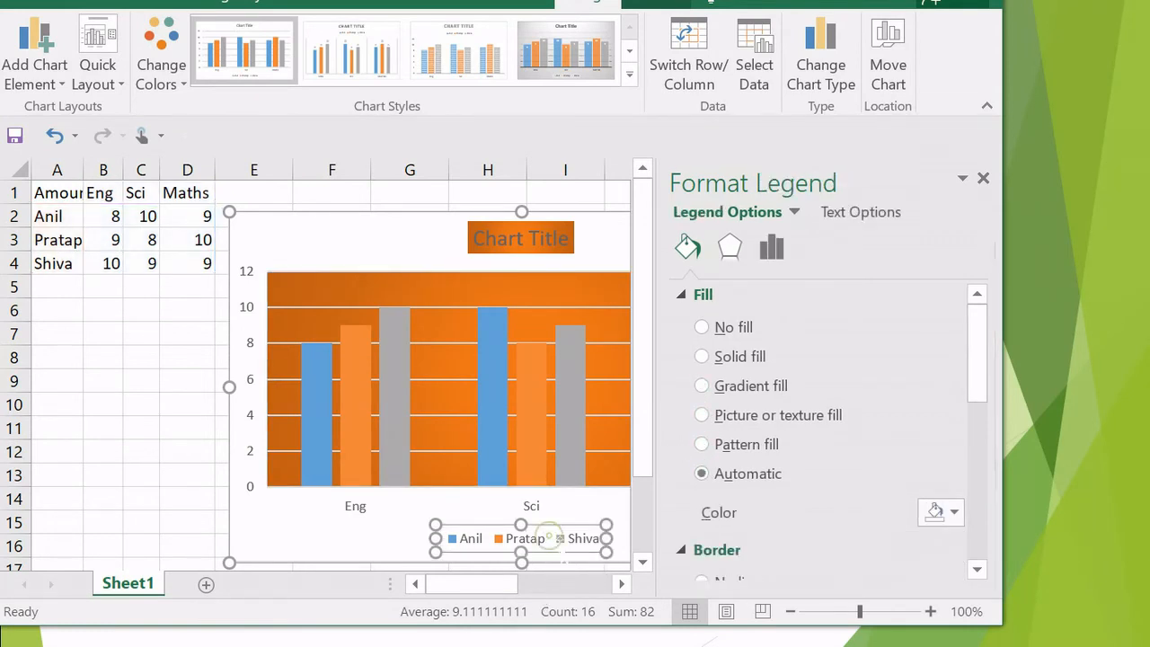
right_click(549, 538)
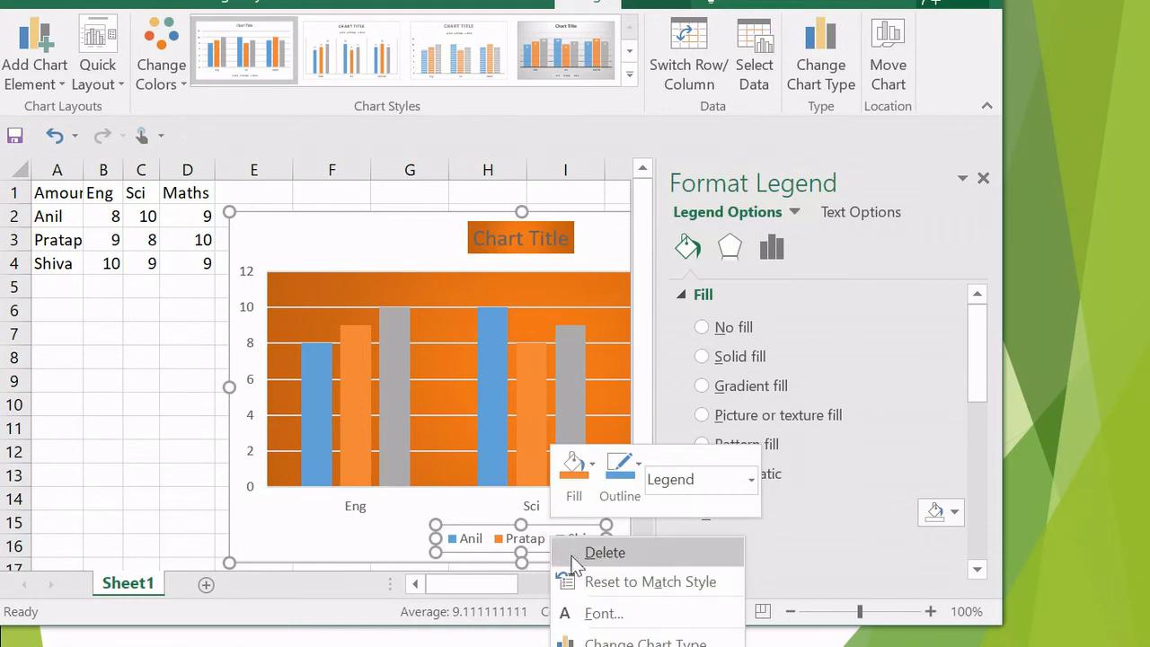
key(Escape)
click(772, 248)
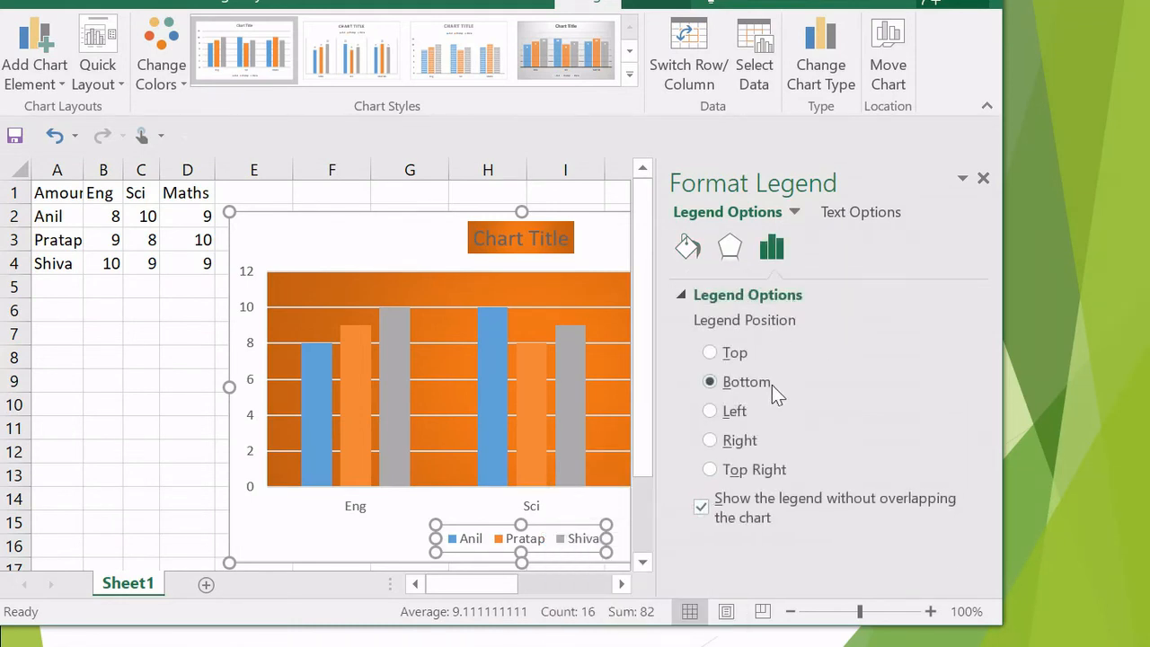
click(691, 248)
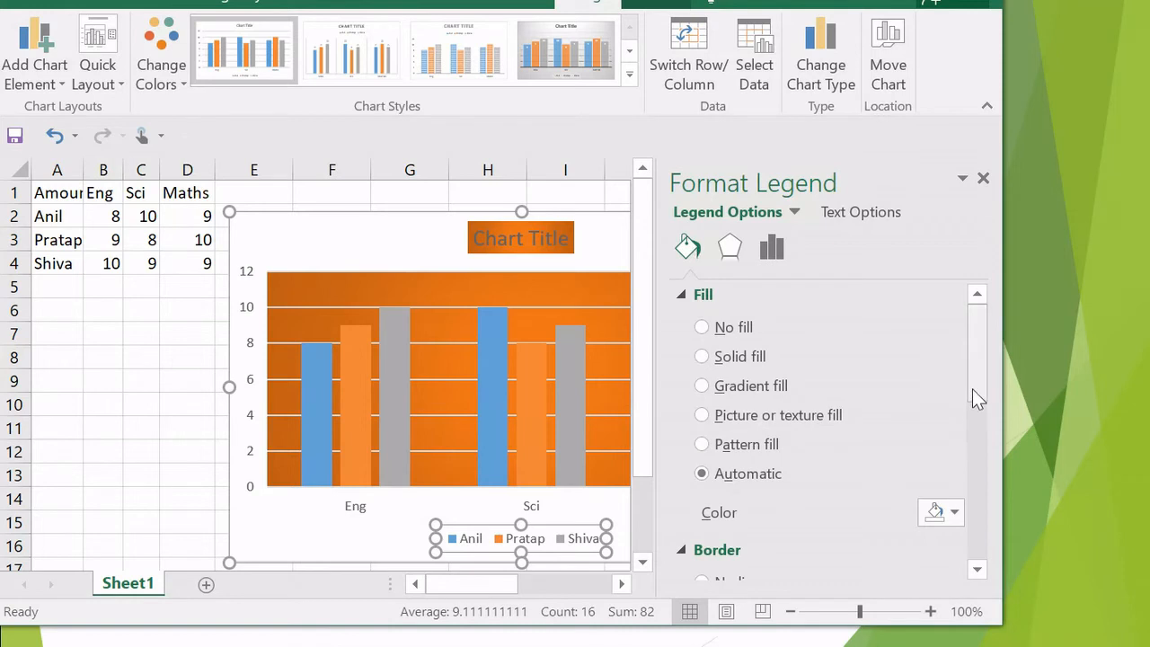
drag(972, 389, 971, 467)
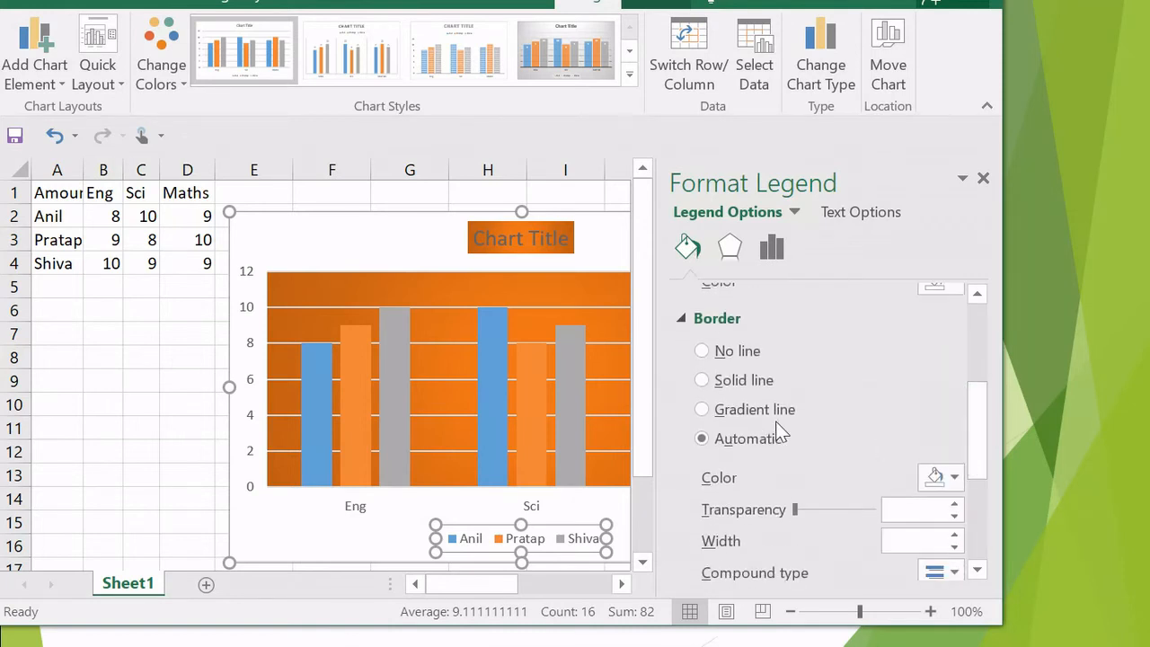
click(702, 380)
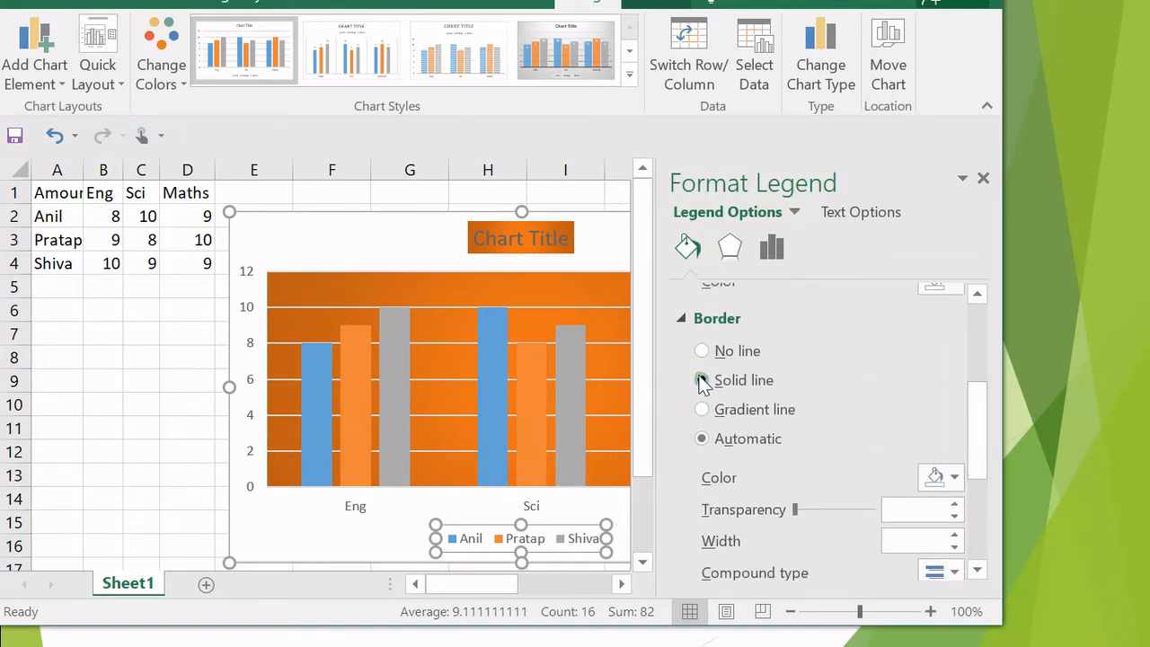
click(955, 479)
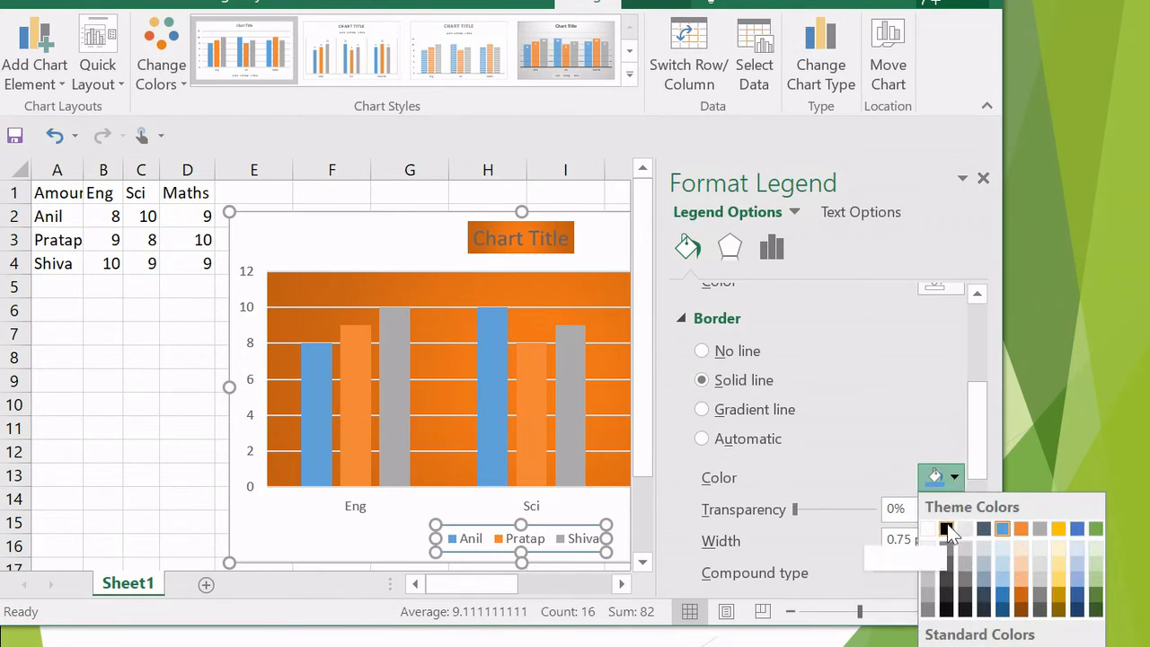
click(947, 528)
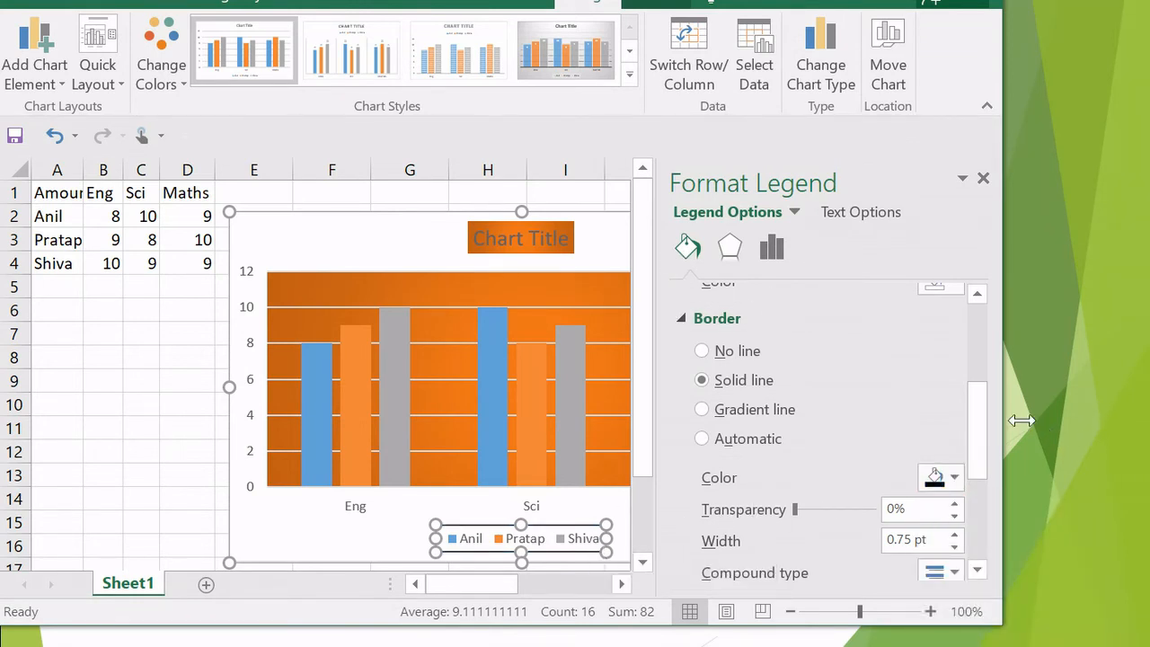
- Fill the legend background with the light blue linear preset gradient and finish formatting the legend
drag(979, 426, 973, 376)
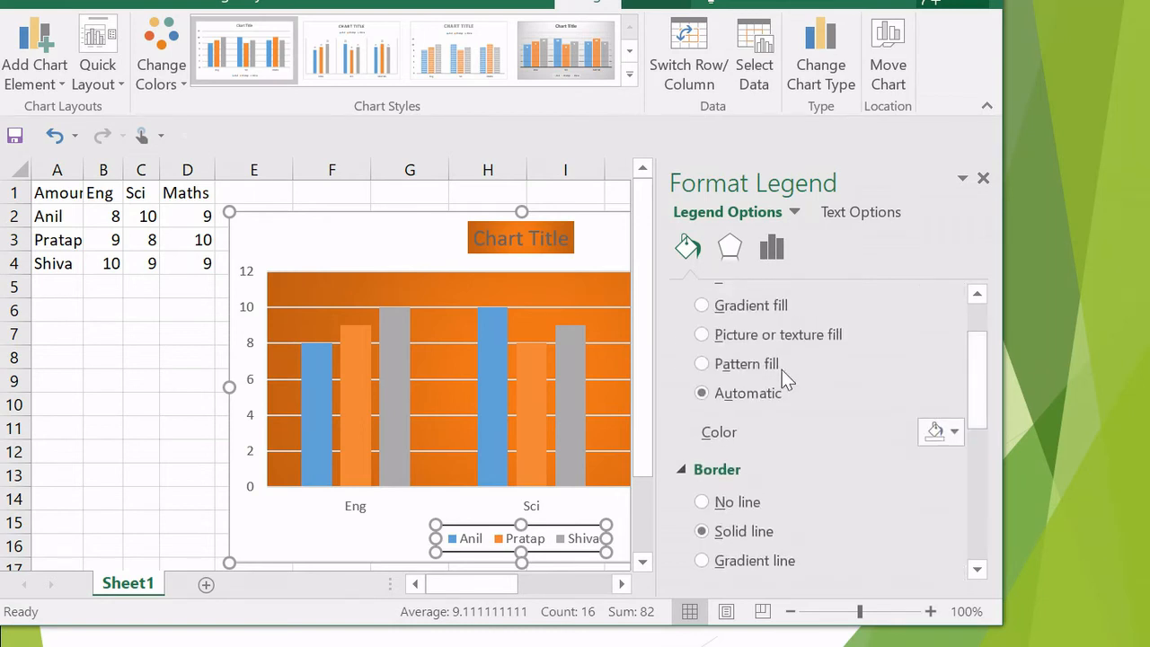
click(765, 307)
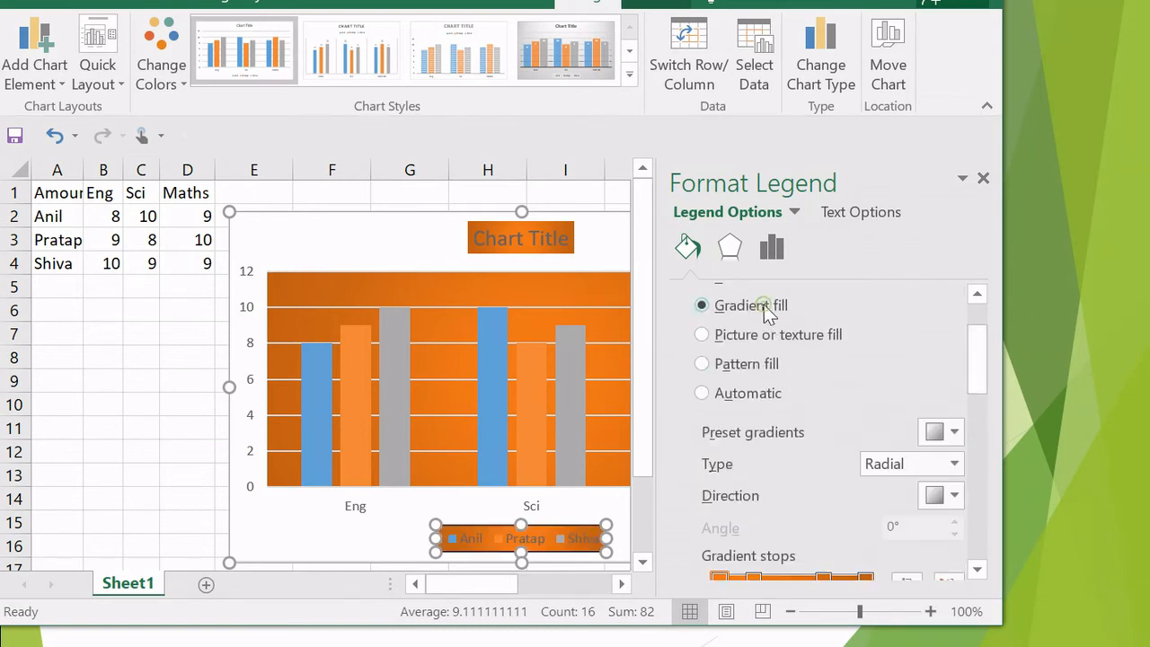
click(955, 434)
click(955, 482)
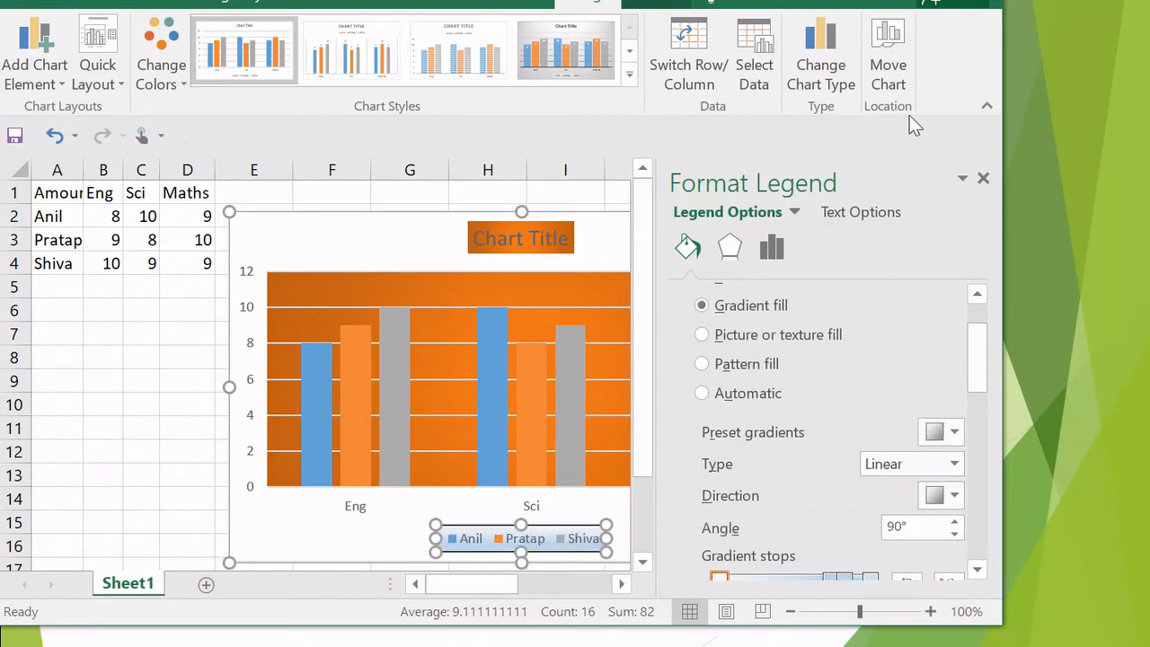
click(984, 178)
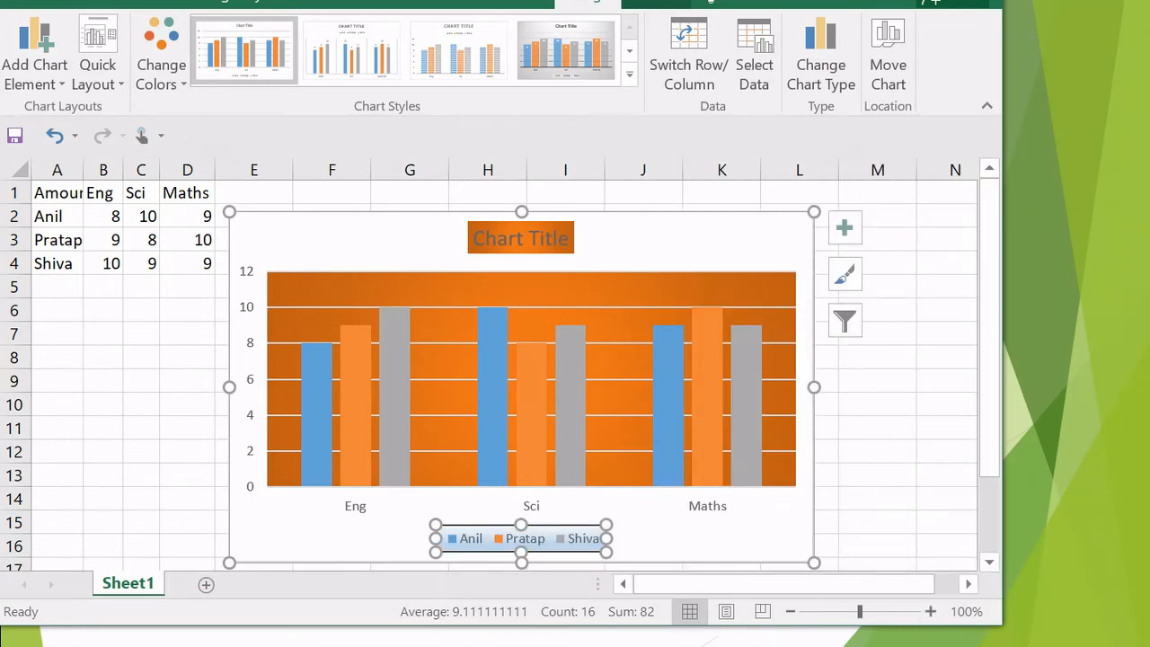
- Review the fill, border and effects options available for formatting the chart area
click(696, 241)
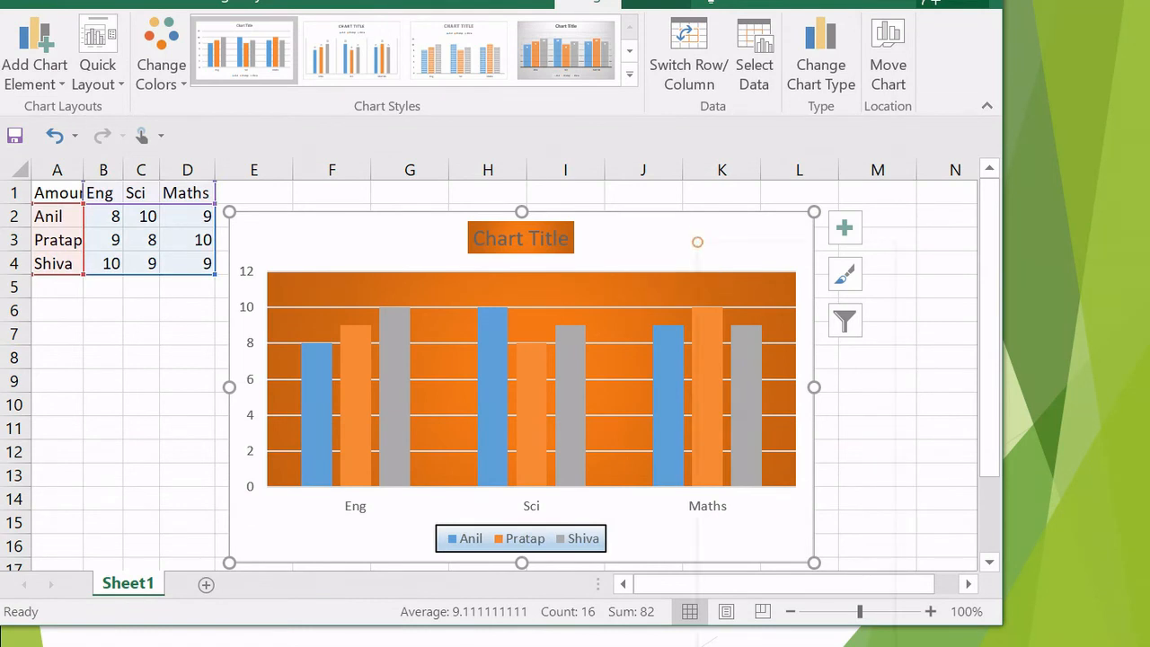
right_click(697, 240)
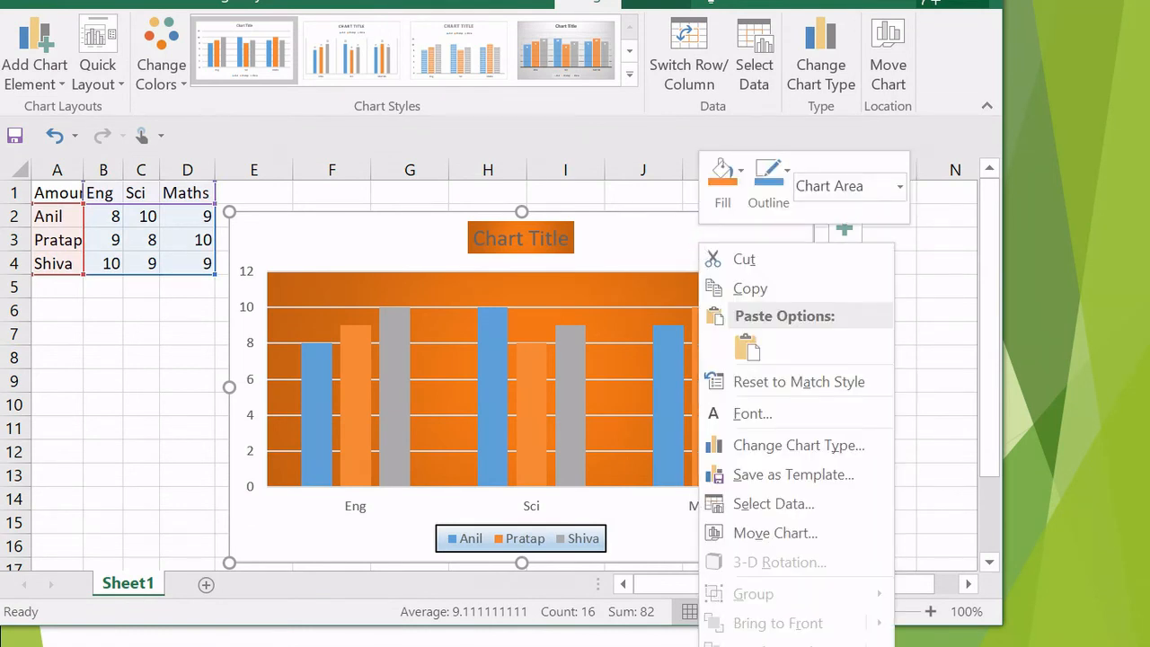
click(780, 645)
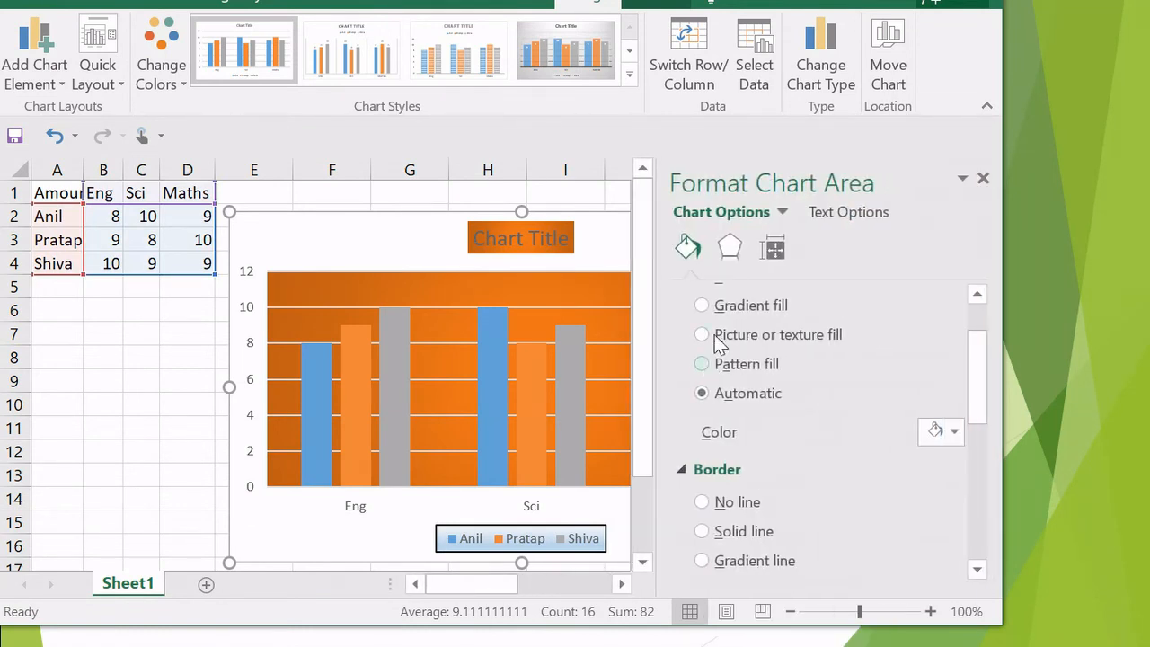
click(733, 255)
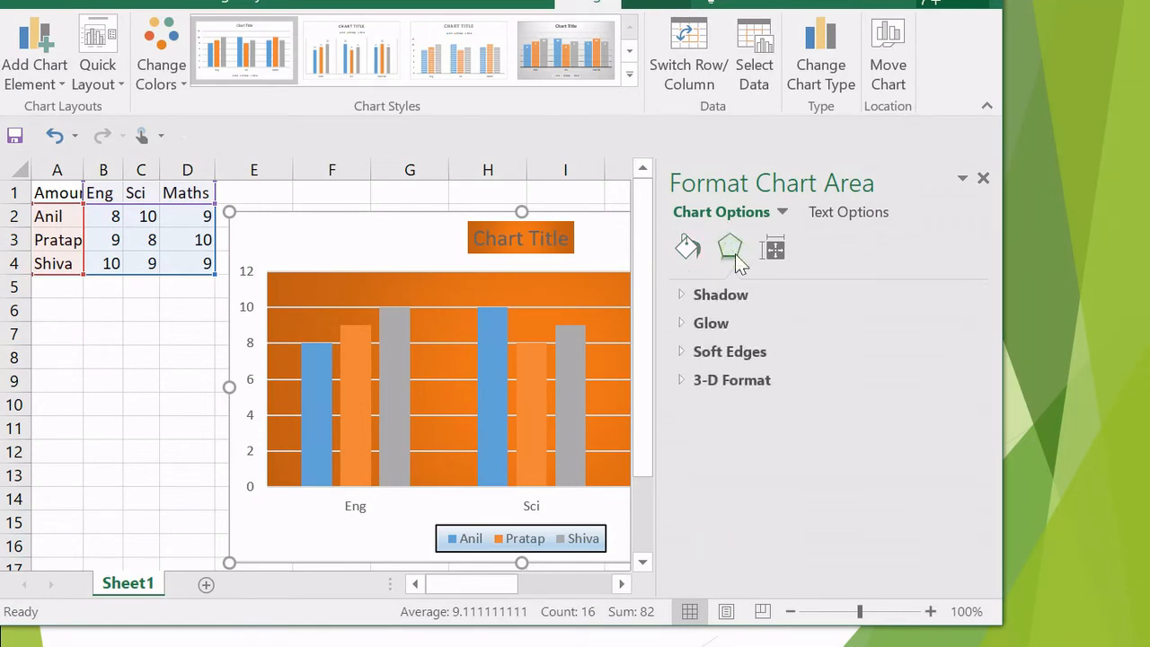
click(690, 248)
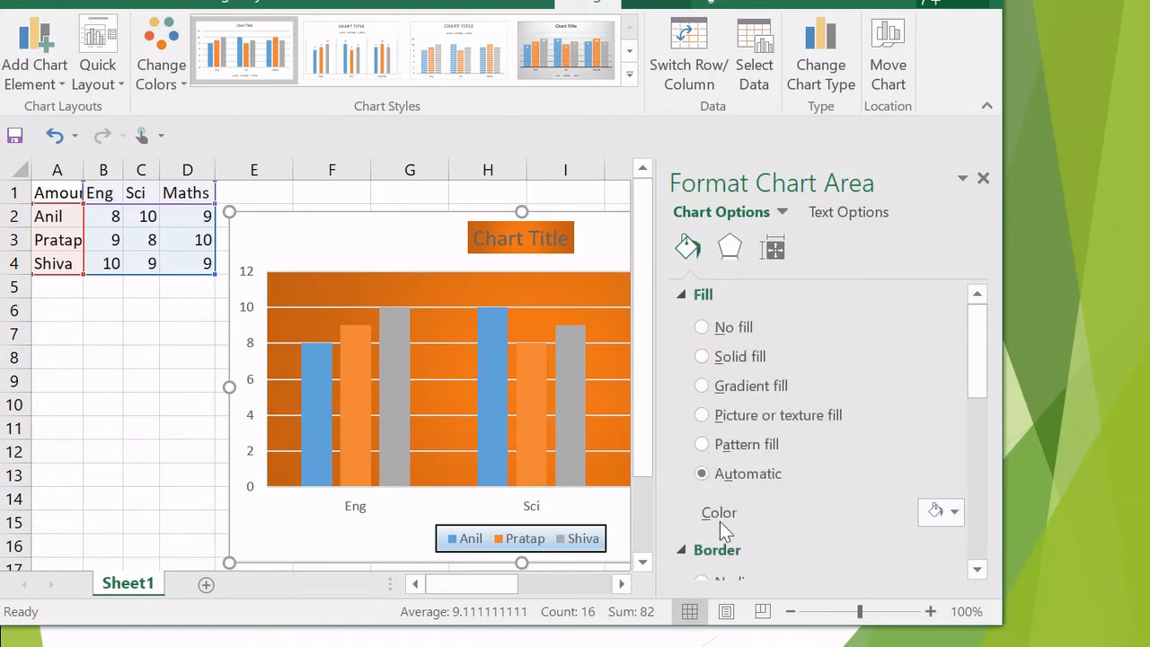
drag(981, 357, 988, 486)
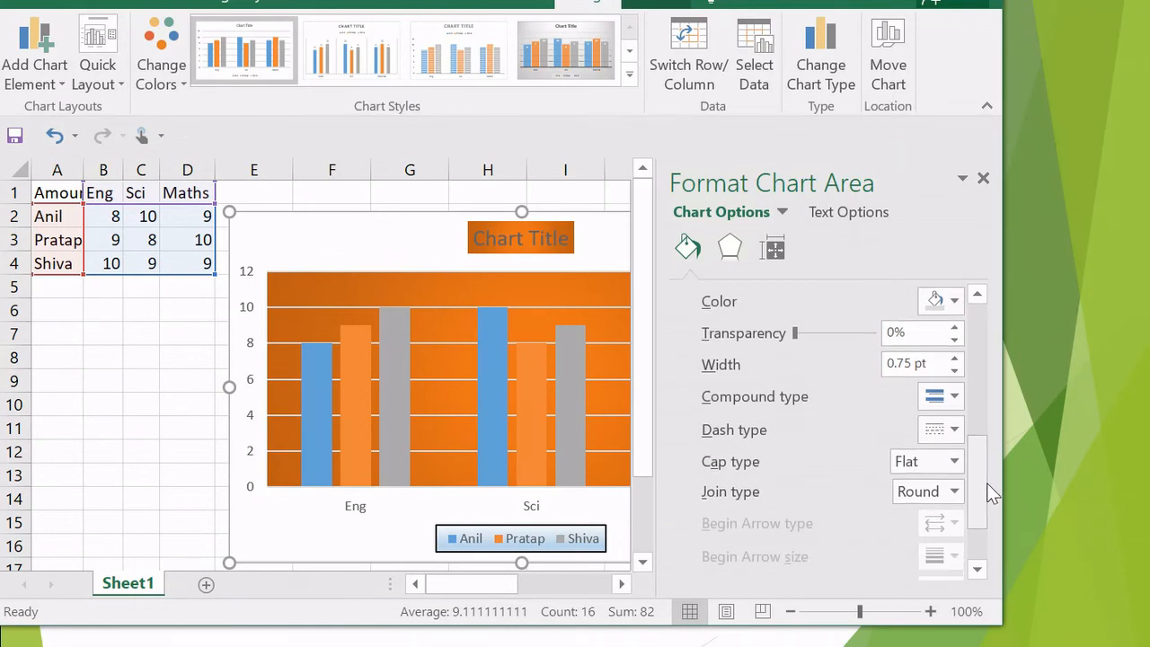
click(984, 178)
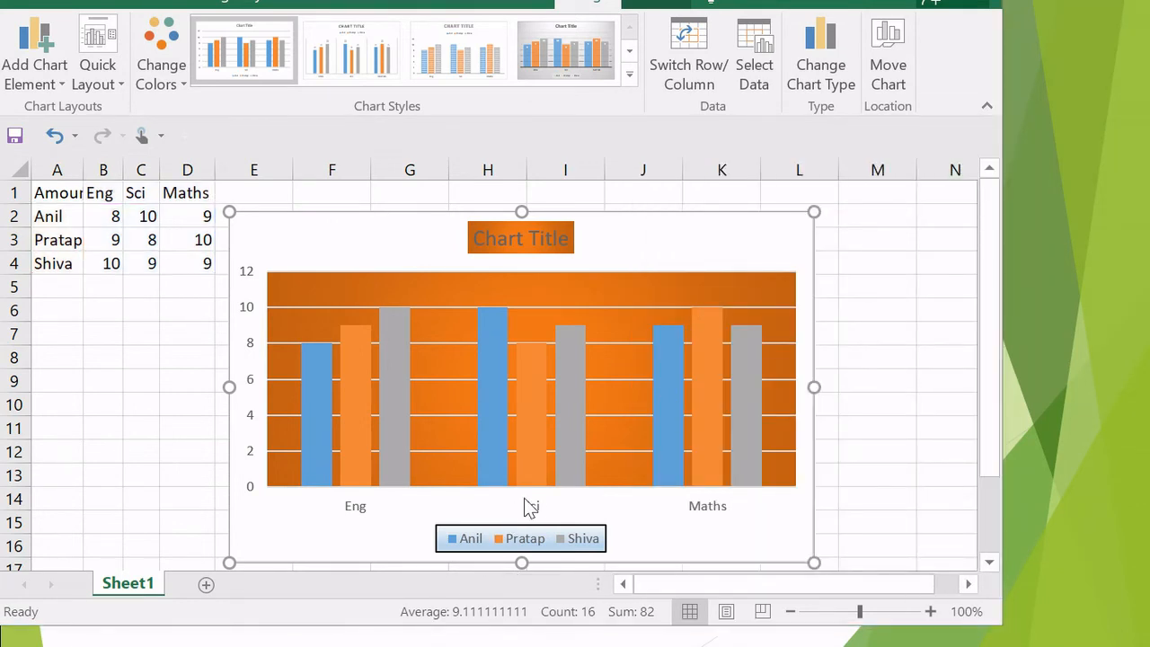
- Look up the axis formatting option for the chart's horizontal category axis
click(534, 507)
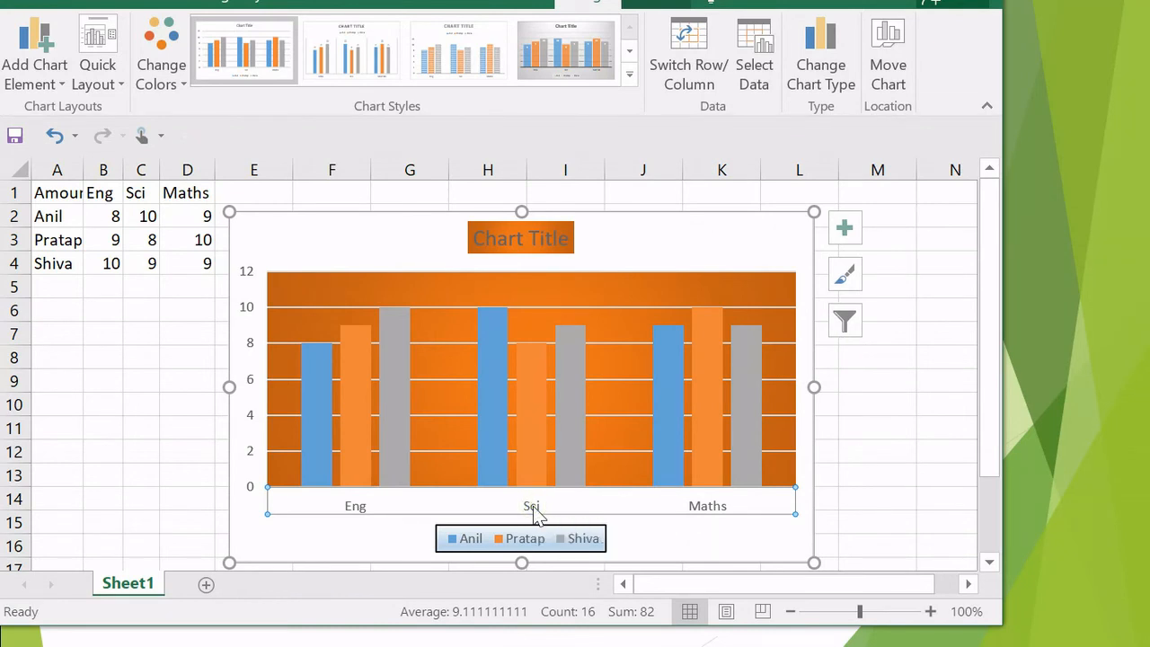
right_click(534, 511)
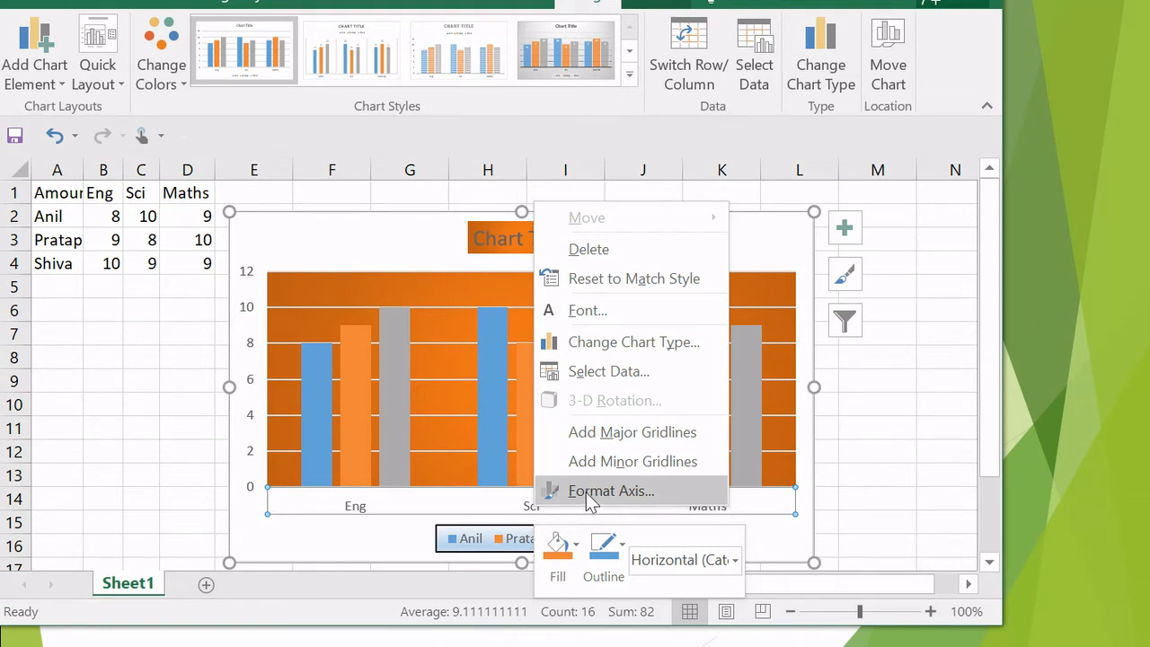
click(309, 579)
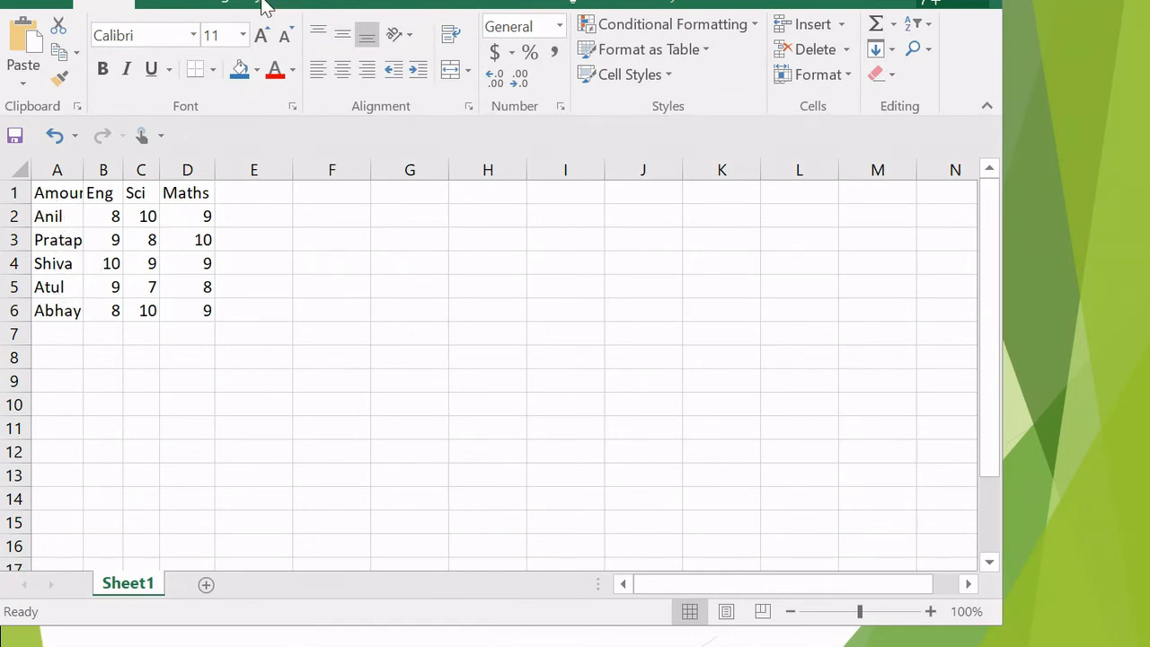
- Sort the marks table from A to Z by the names in column A, expanding the selection to the neighbouring columns
drag(366, 0, 384, 20)
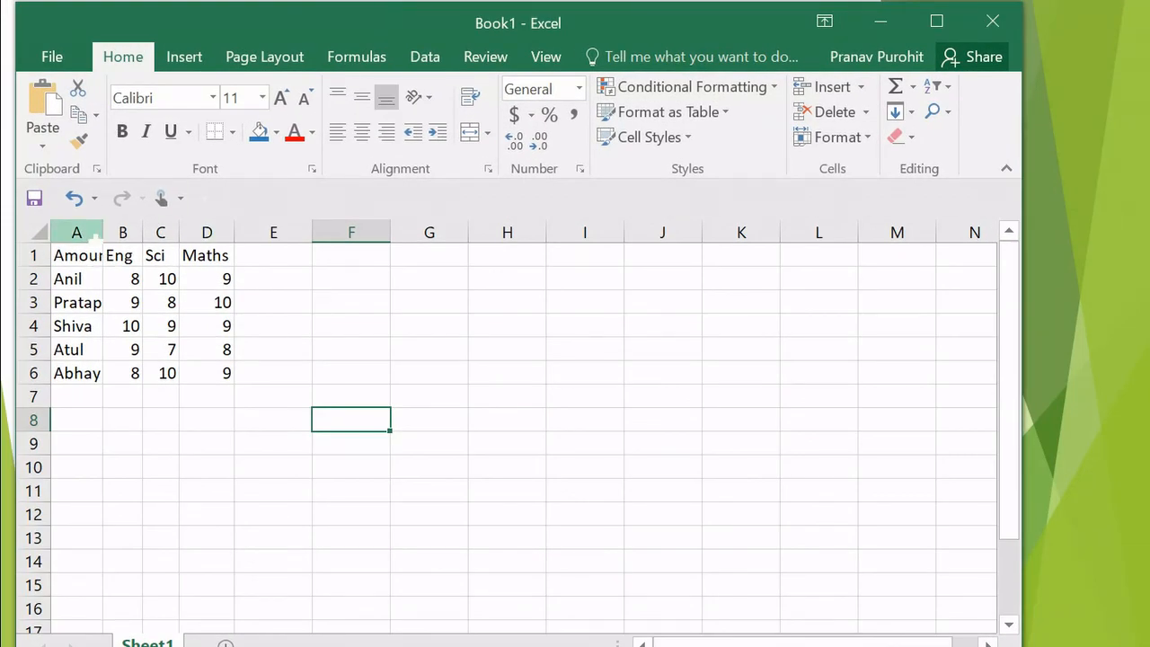
click(88, 233)
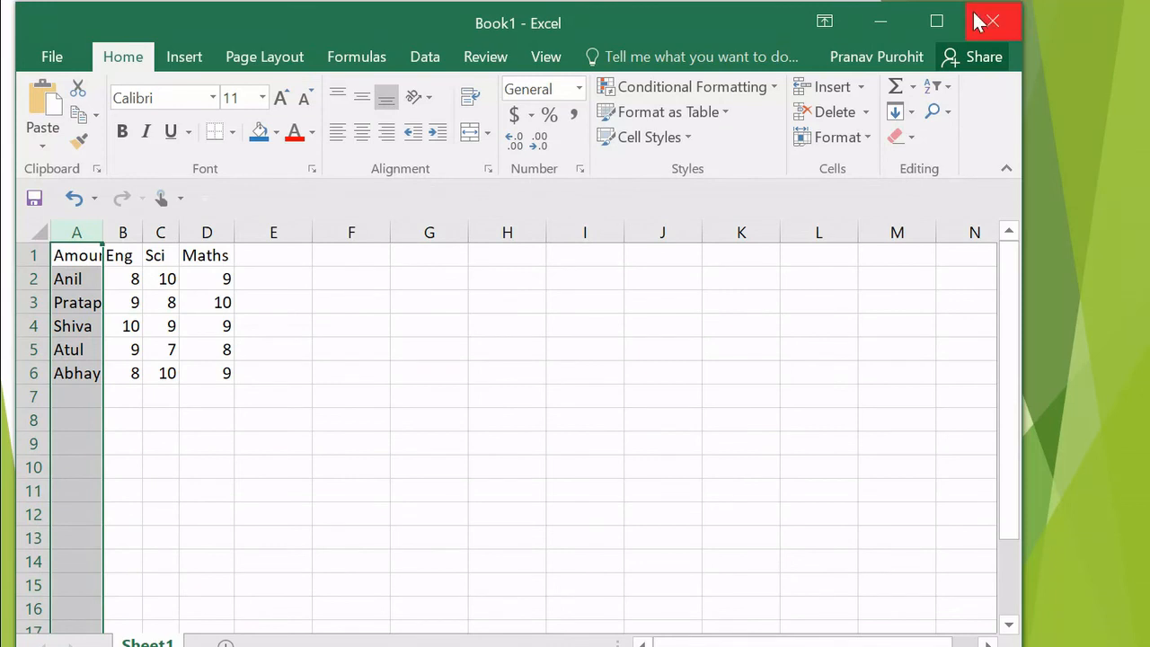
click(949, 94)
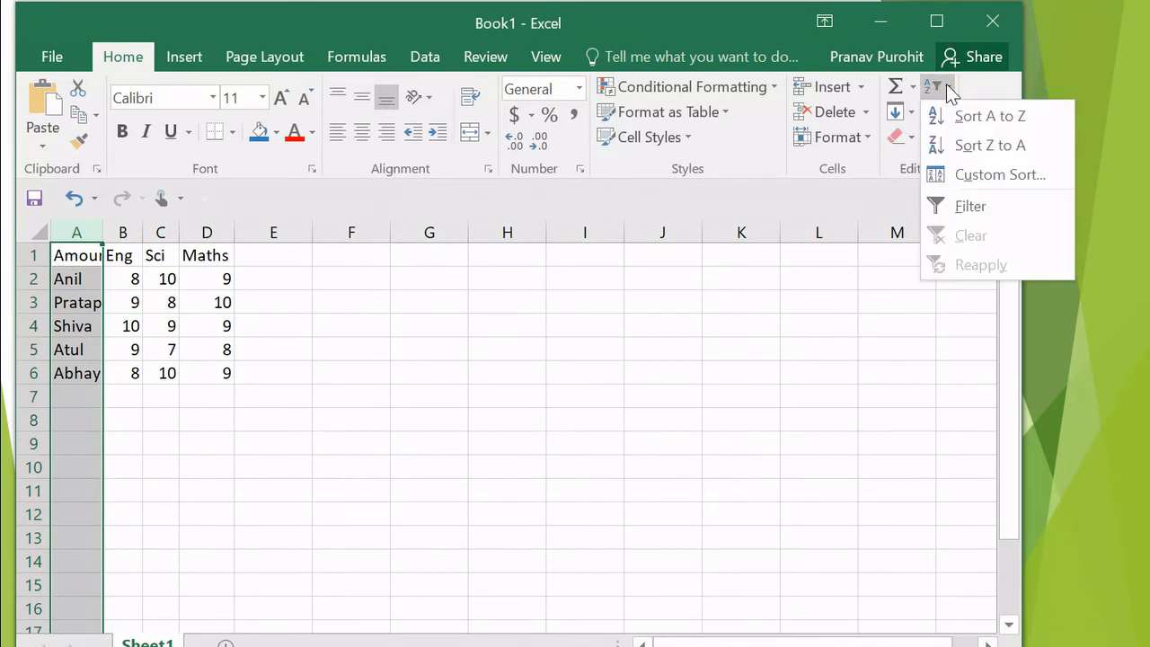
click(954, 115)
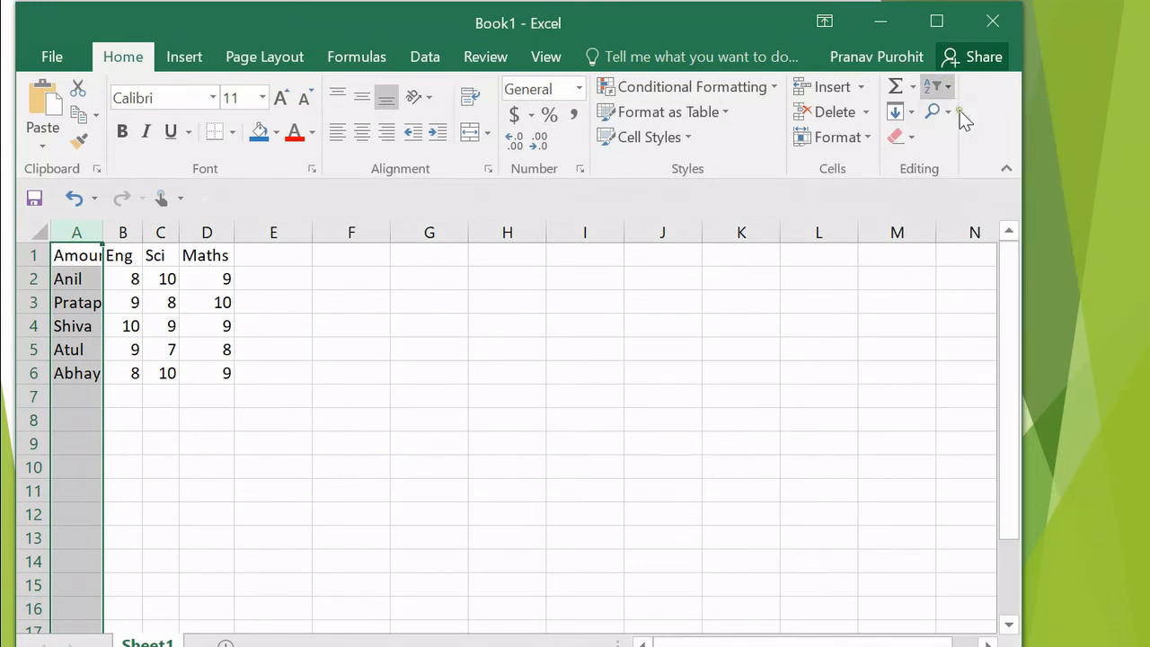
drag(1061, 440, 744, 390)
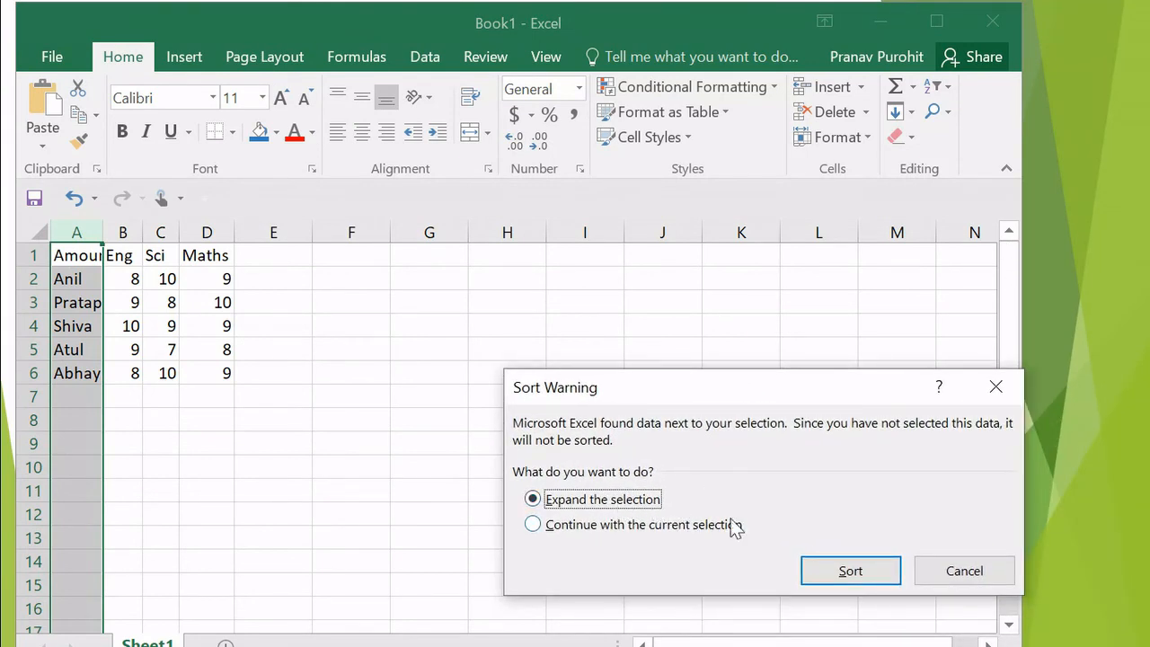
click(844, 572)
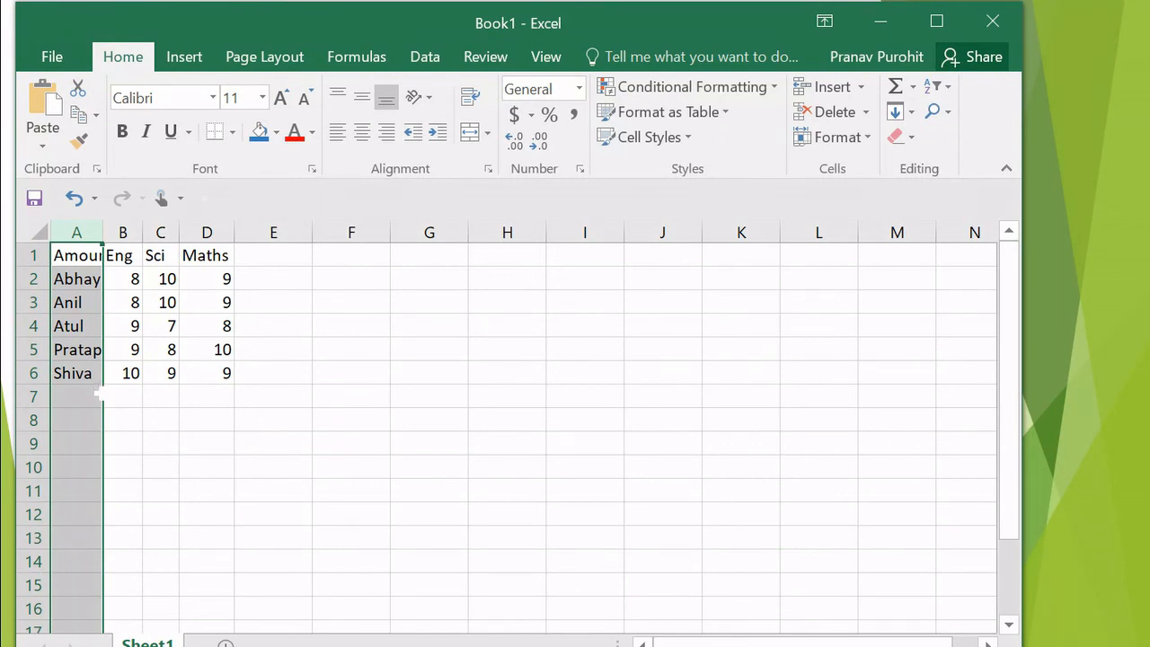
click(194, 424)
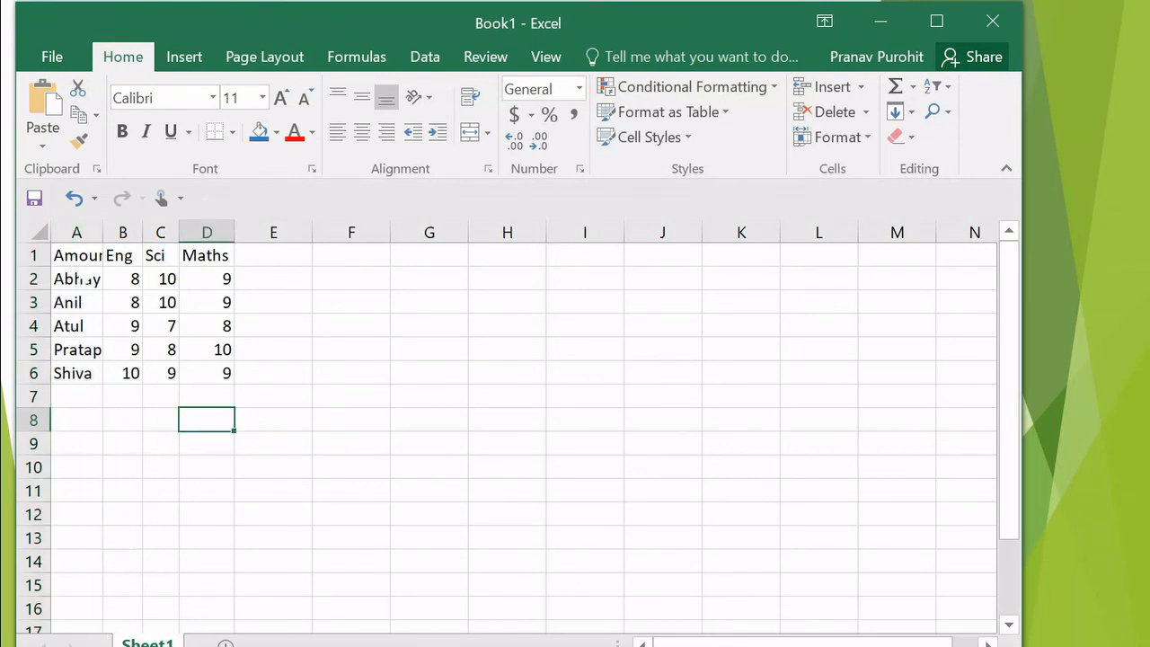
- Add filters to the header row A1:D1 of the marks table
drag(84, 258, 208, 257)
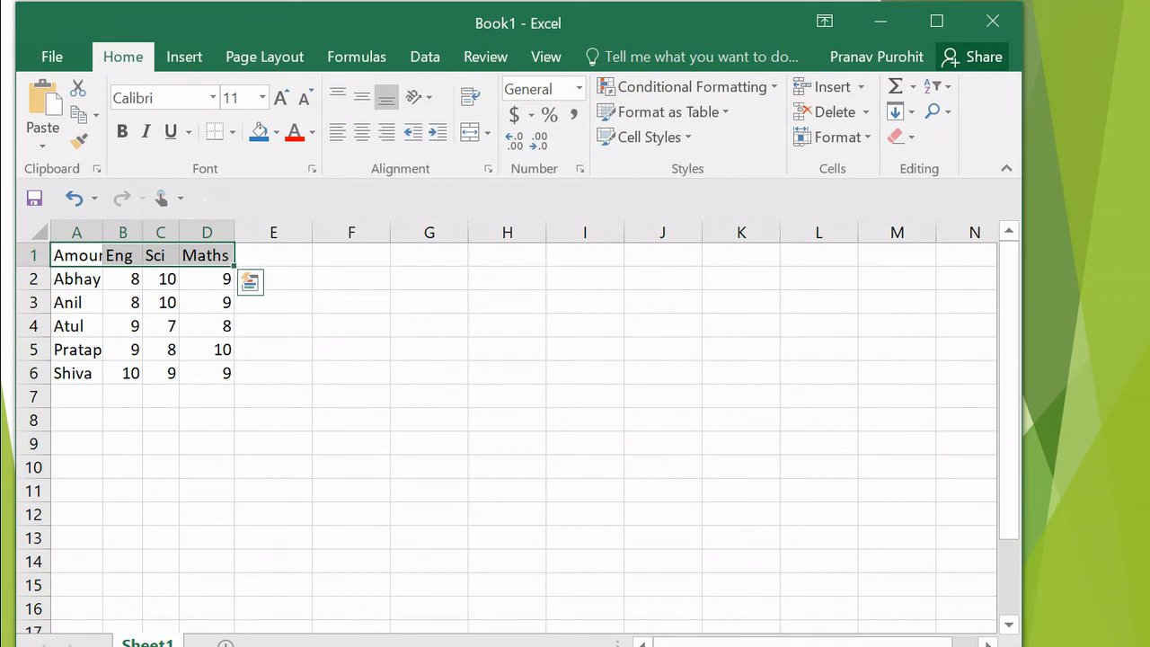
click(947, 90)
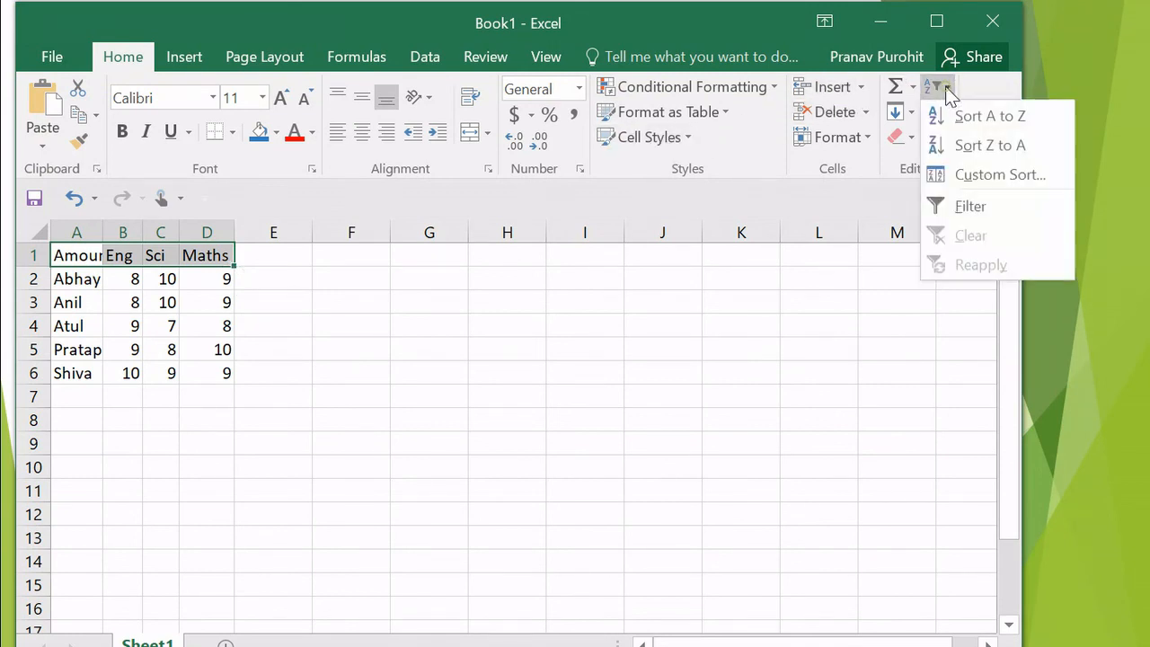
click(940, 203)
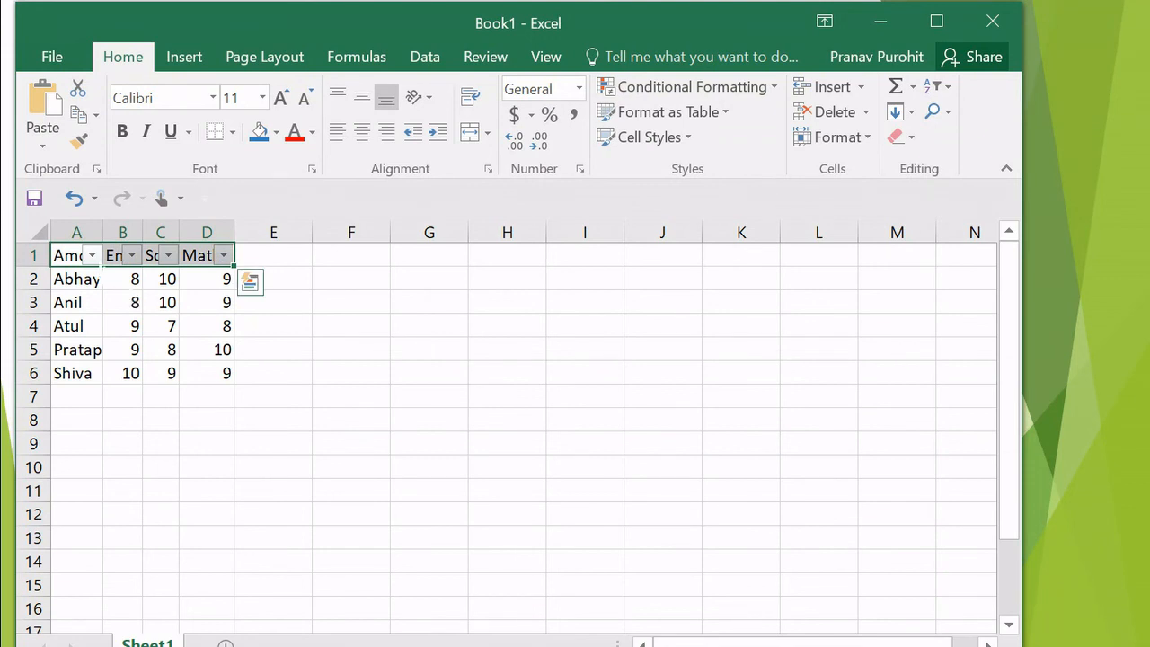
- Filter the Amount column to hide the names in rows 4 and 5, and check the filter's list of names
click(92, 255)
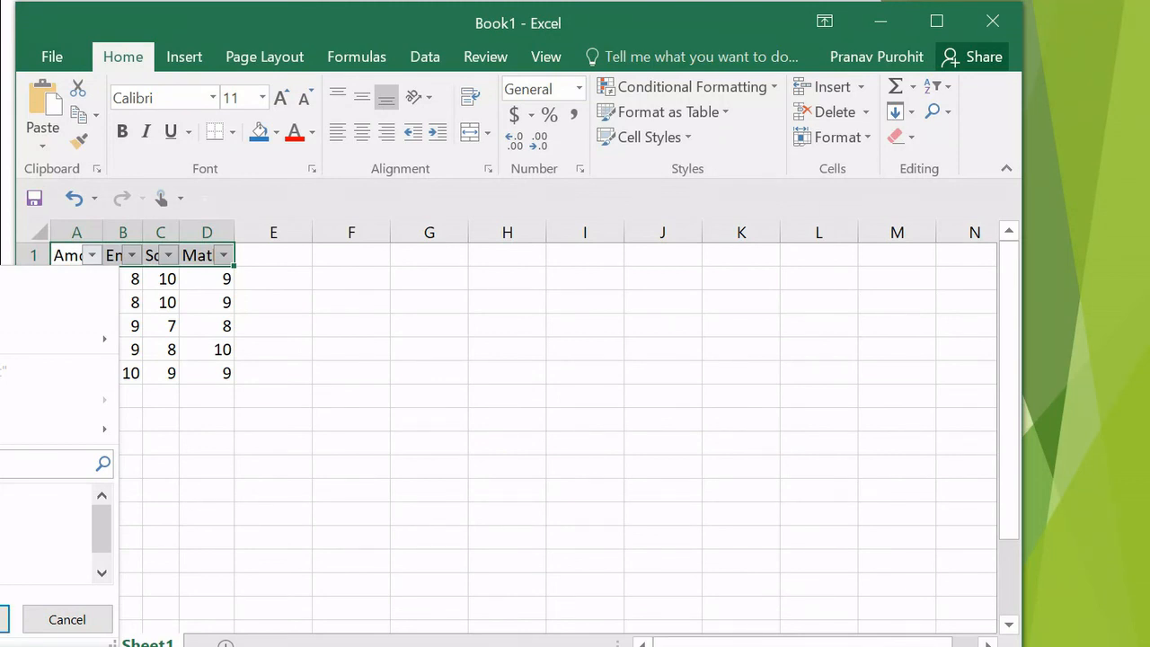
click(5, 619)
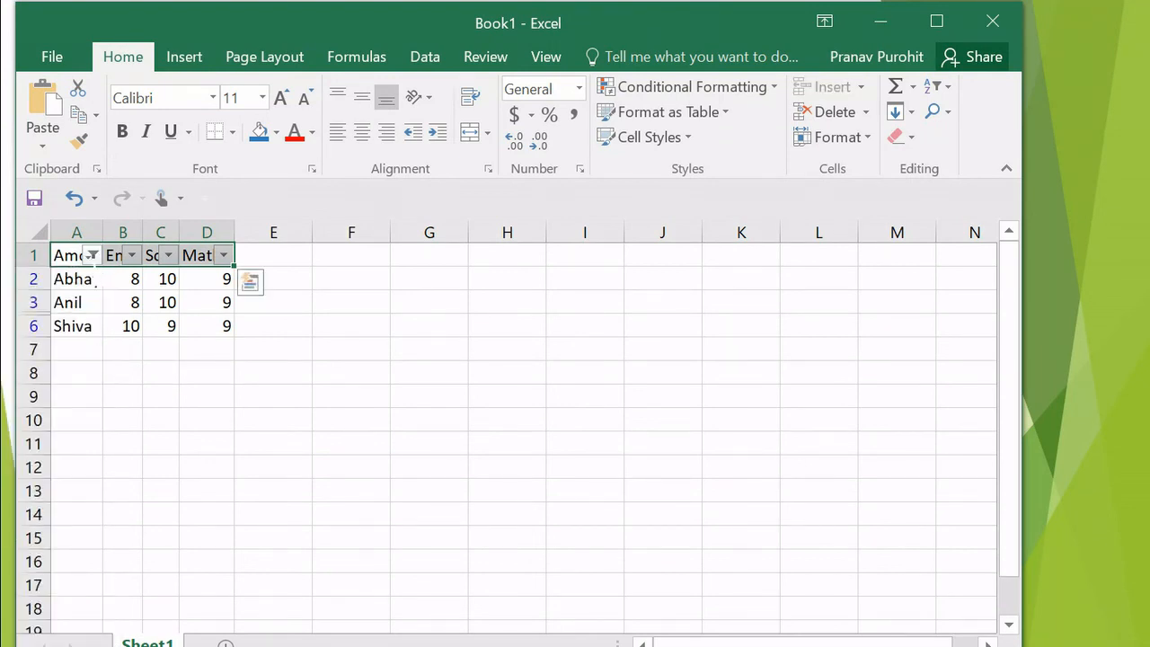
click(93, 255)
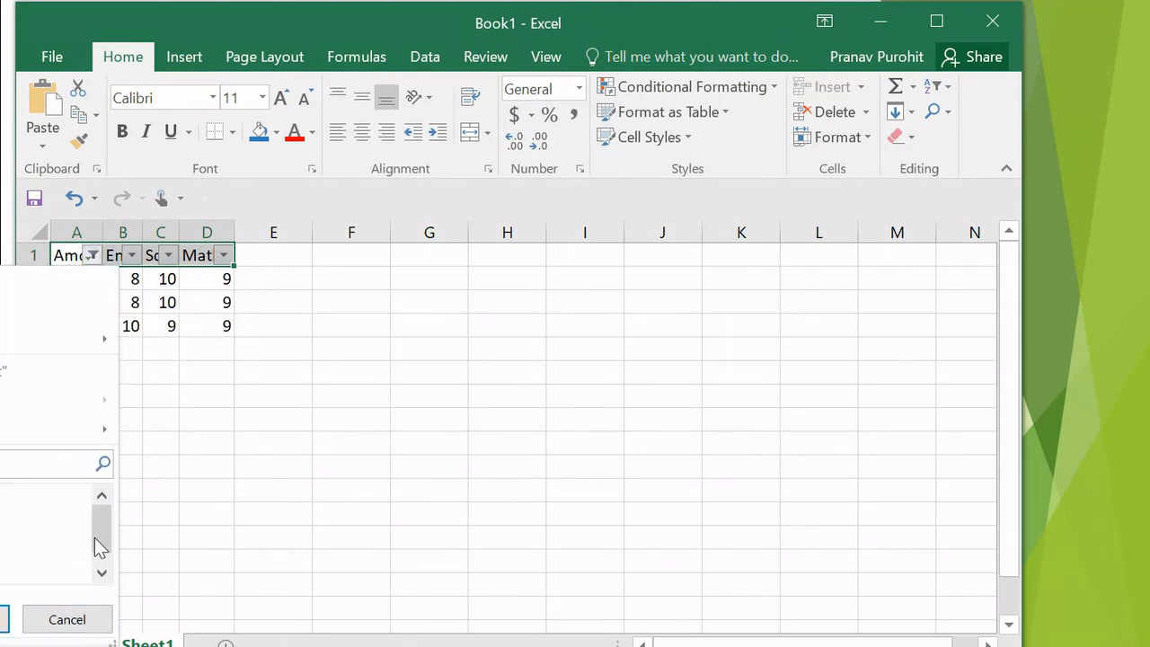
drag(97, 534, 97, 568)
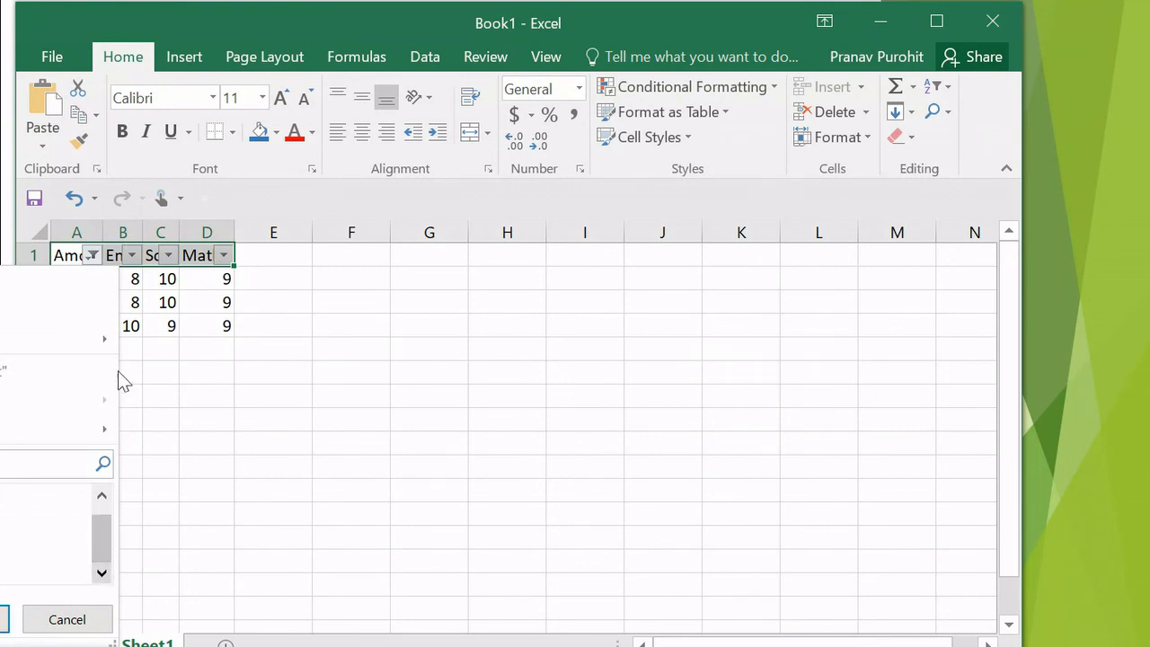
click(261, 381)
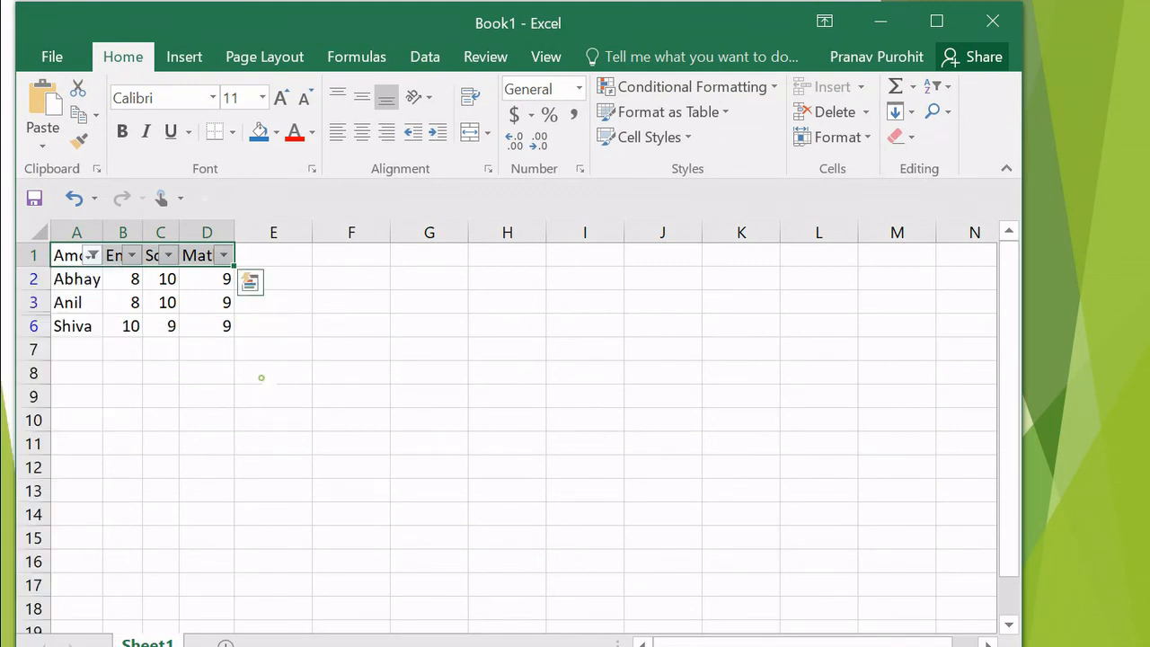
- Reposition the workbook window so the filter lists fit on screen, and check the Amount column's filter selection
click(229, 257)
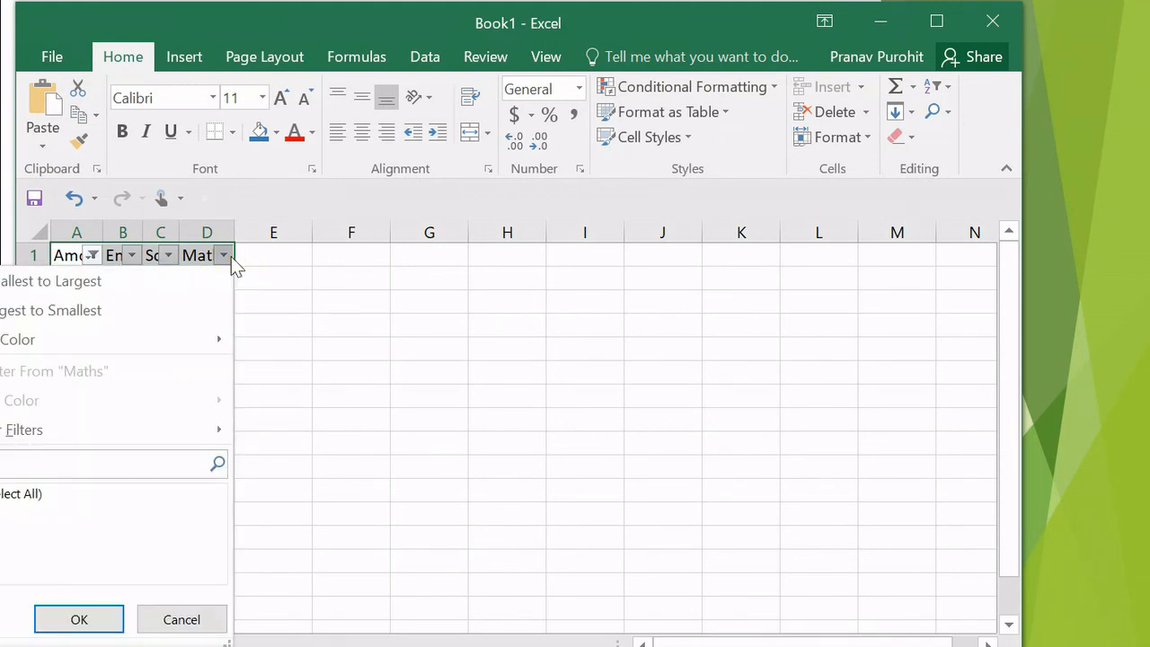
click(413, 516)
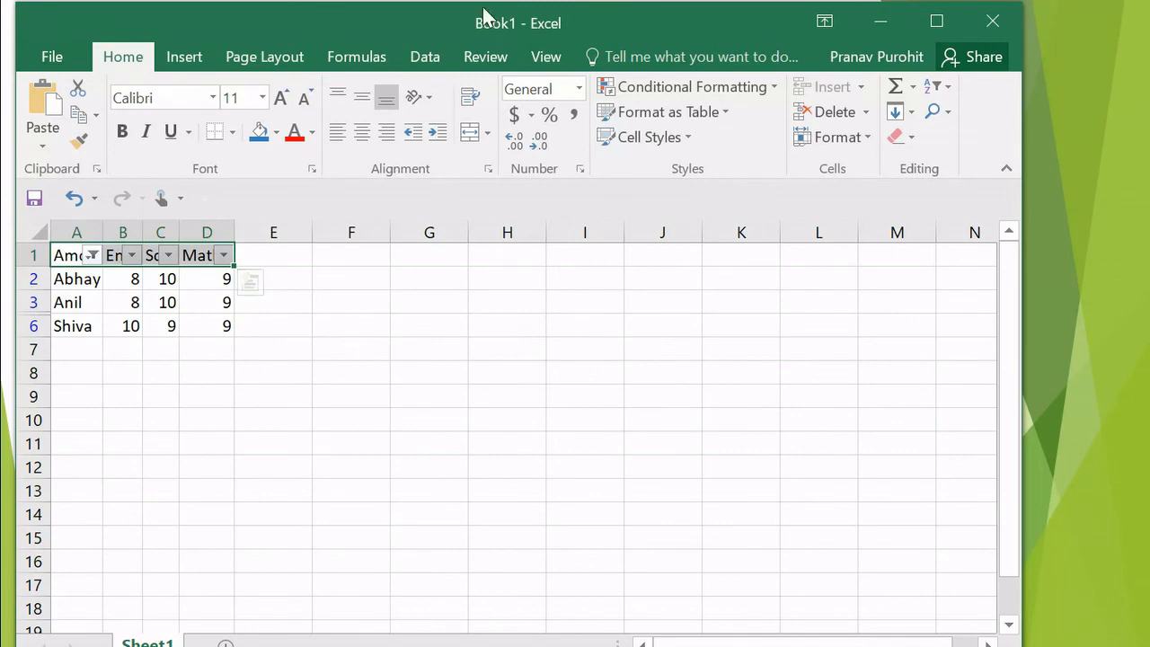
drag(444, 13, 701, 9)
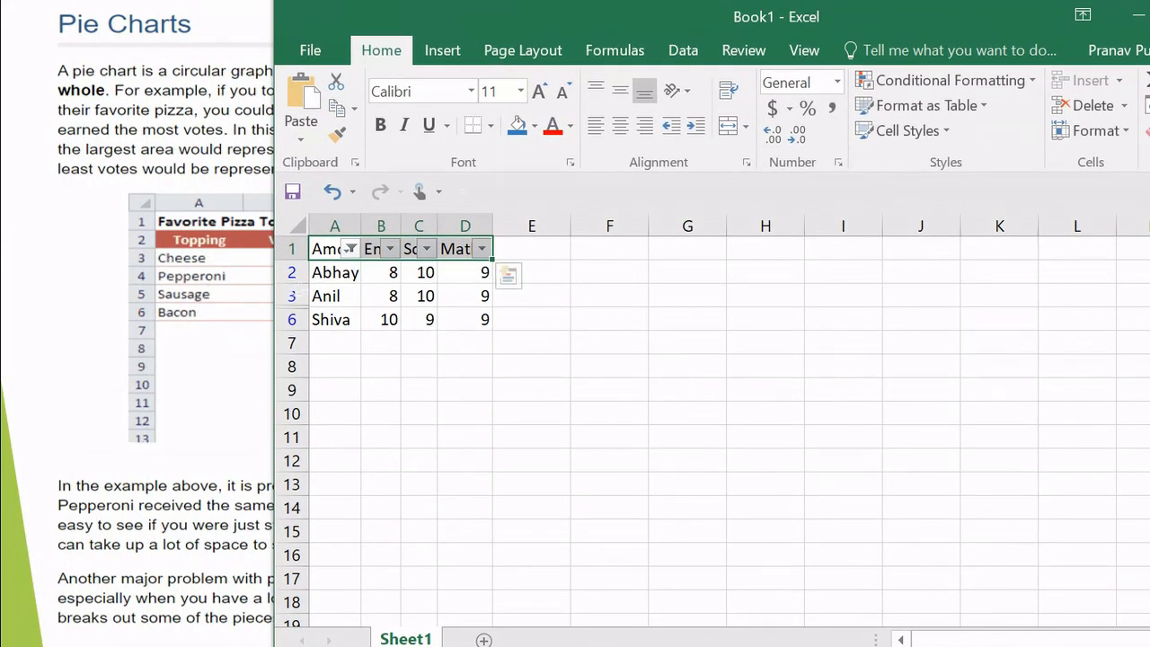
click(350, 249)
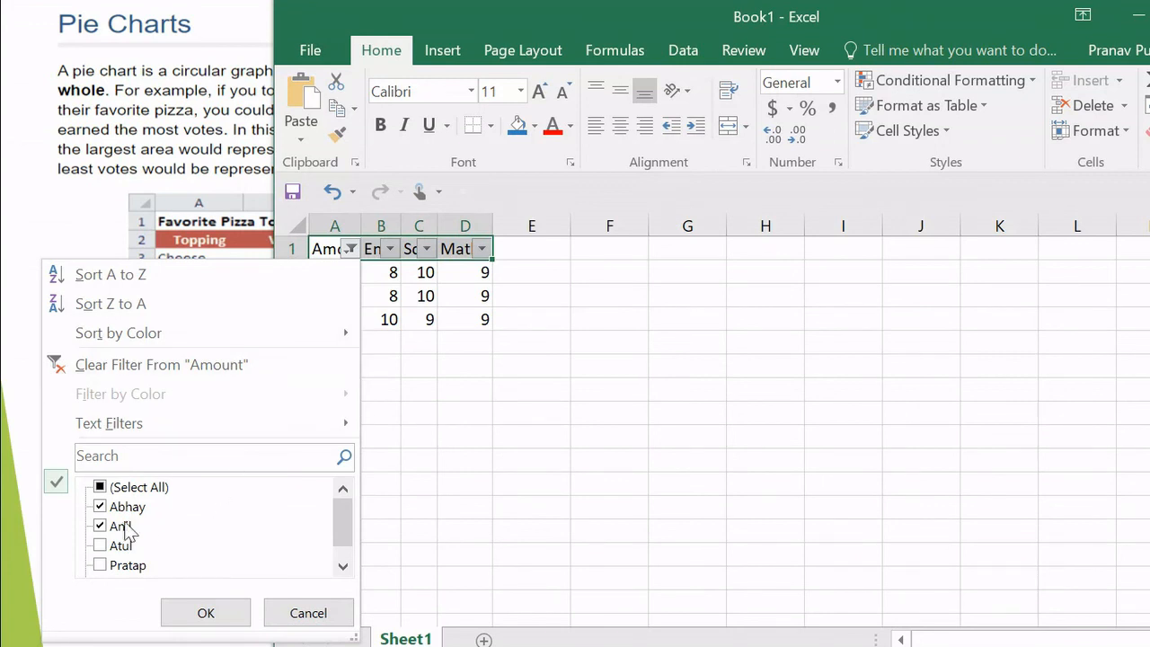
click(193, 614)
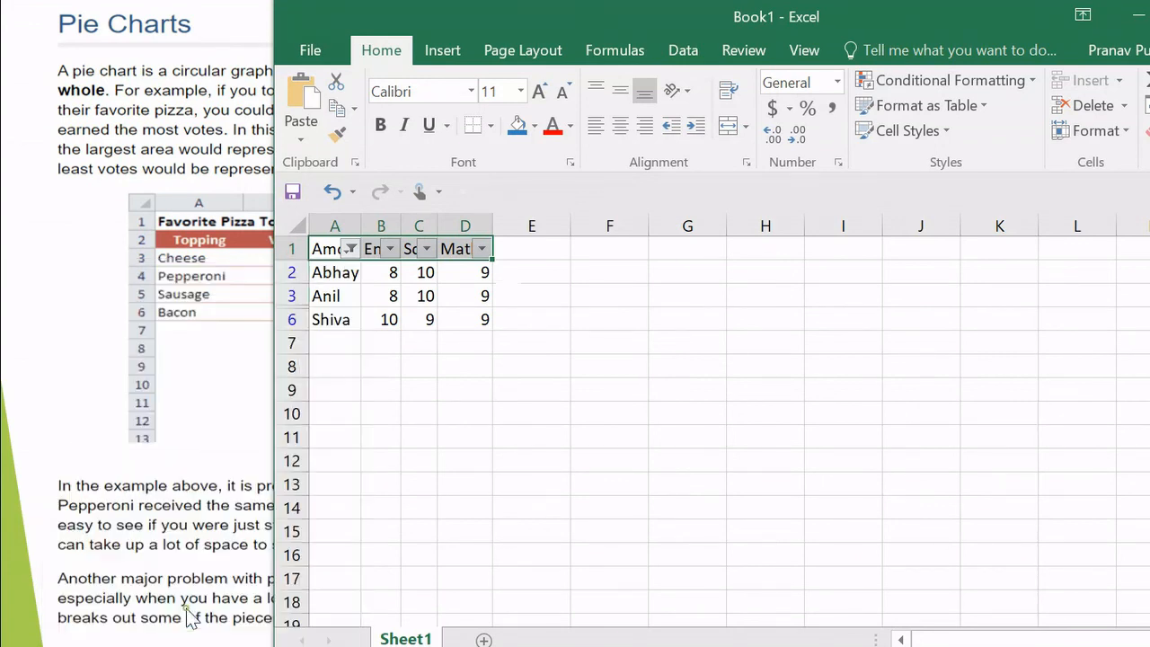
- Exclude the last name in the list from the Amount column's filter
click(349, 249)
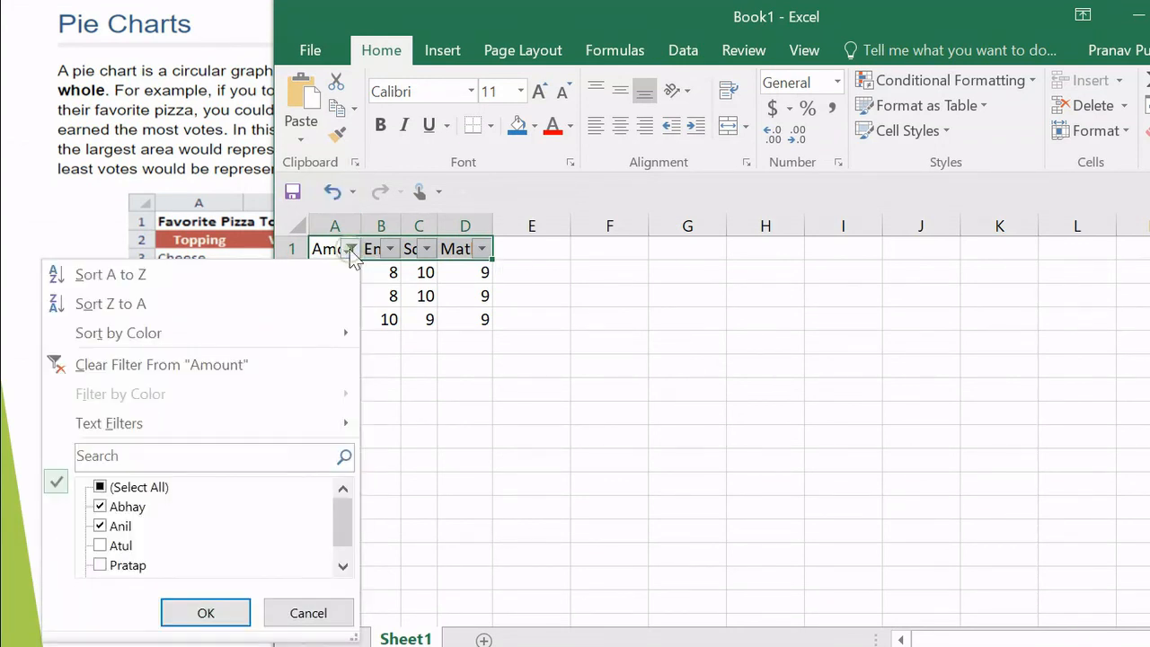
scroll(347, 523, down, 1)
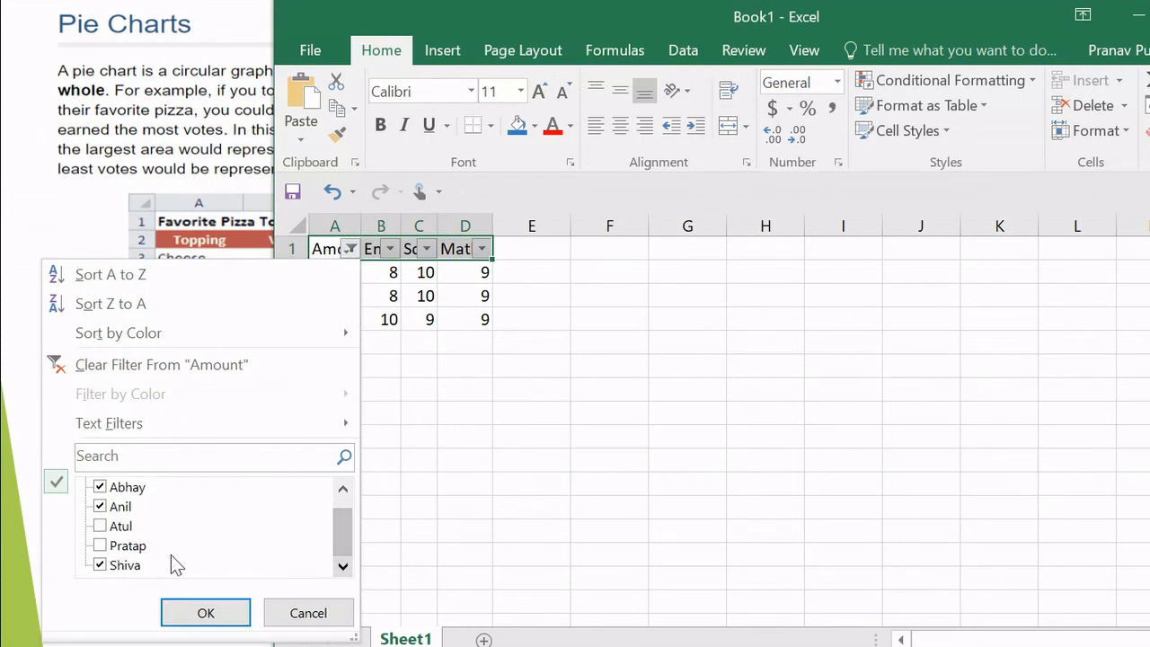
click(110, 566)
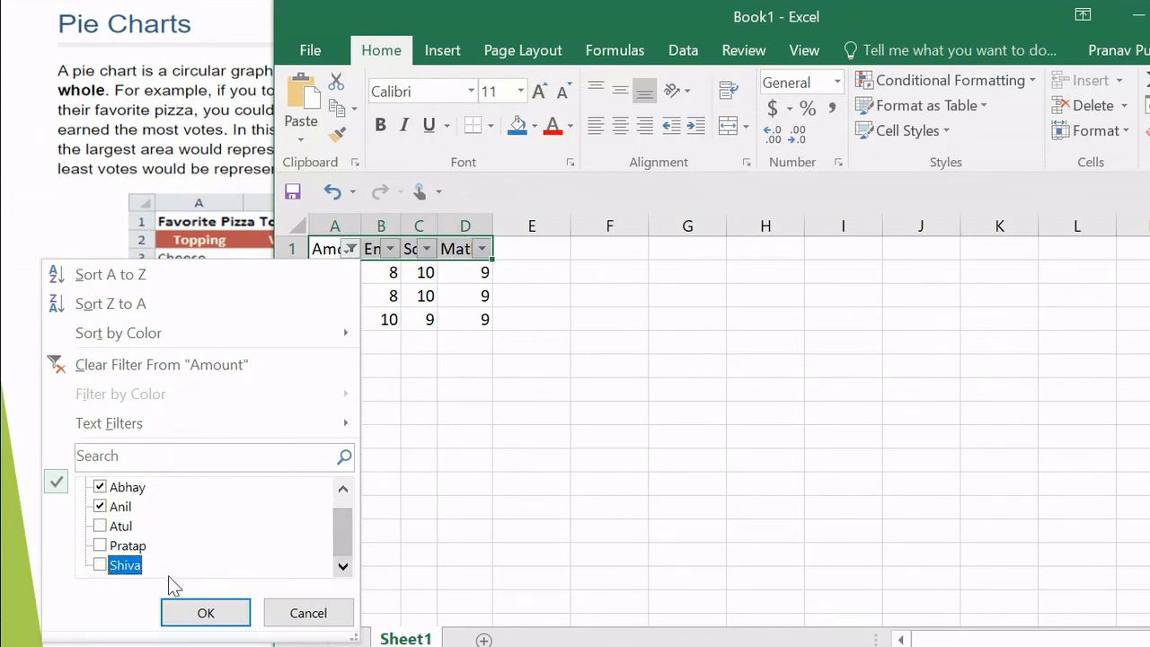
click(206, 612)
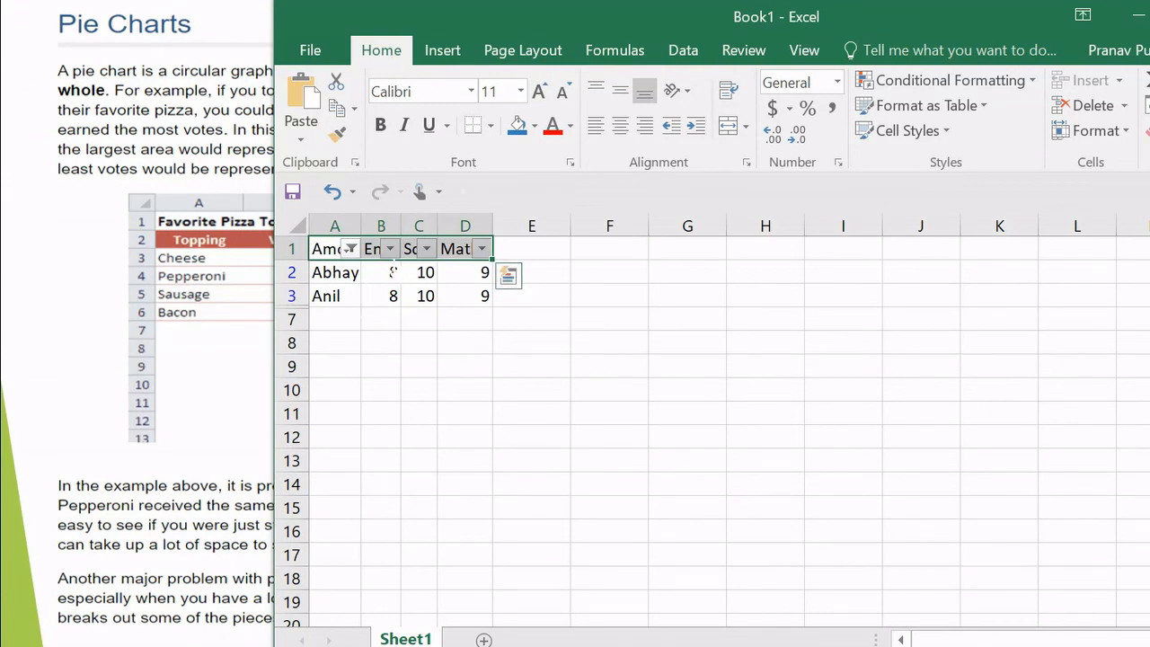
- Check the values offered by the Eng column's filter and clear the filter from the Amount column
click(389, 249)
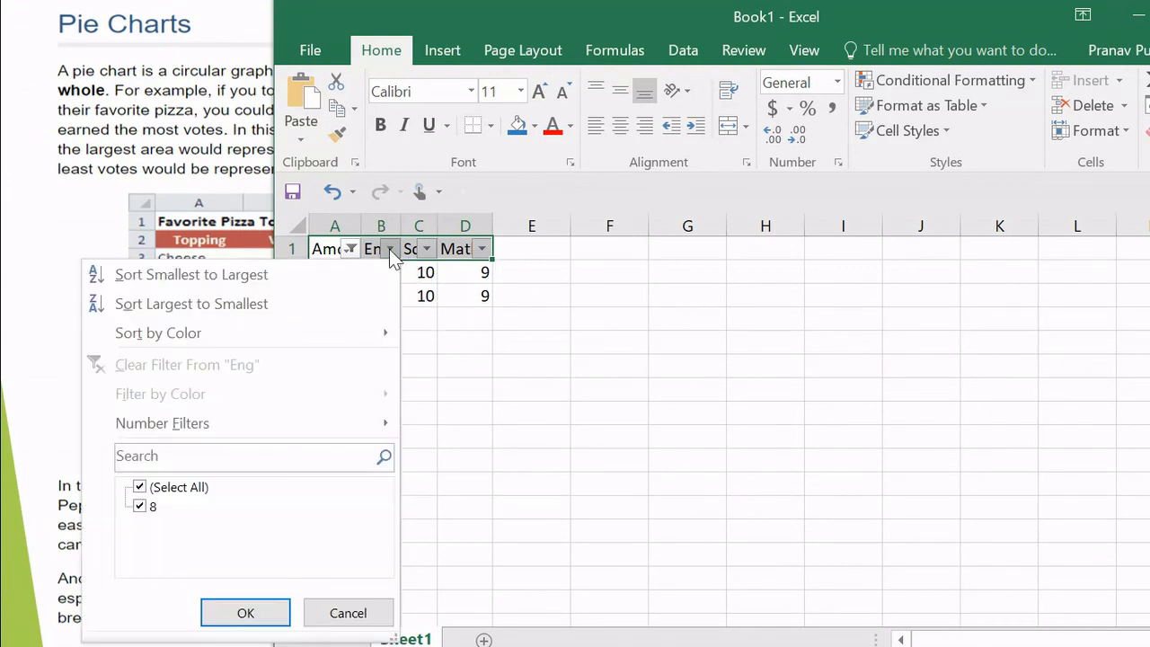
click(239, 611)
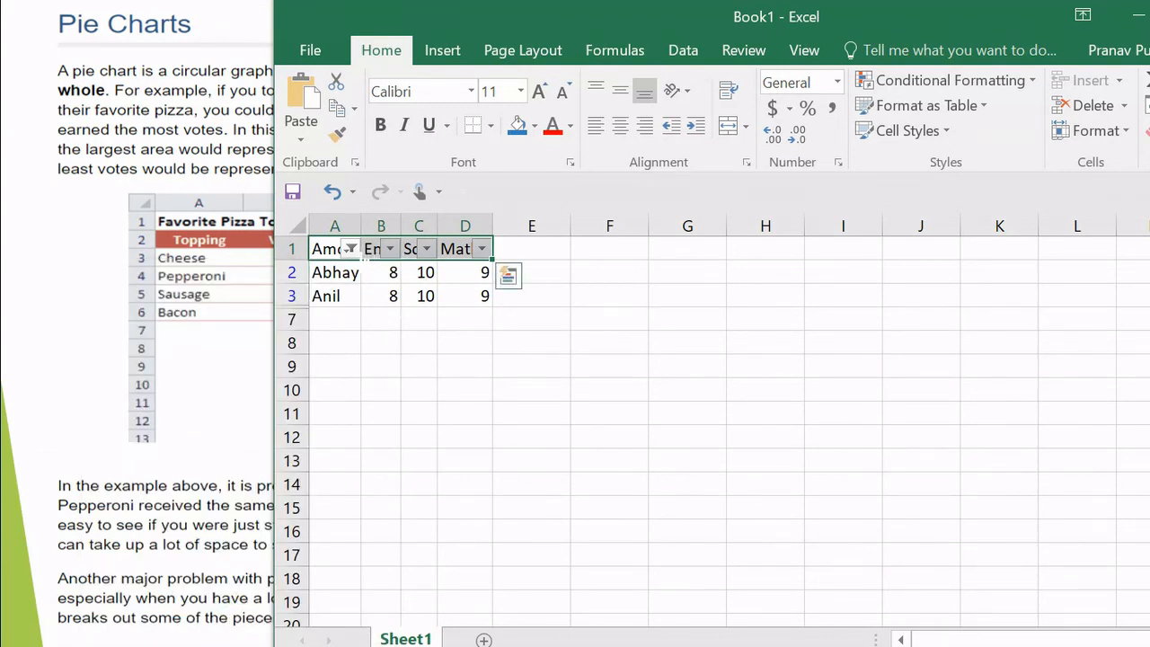
click(351, 248)
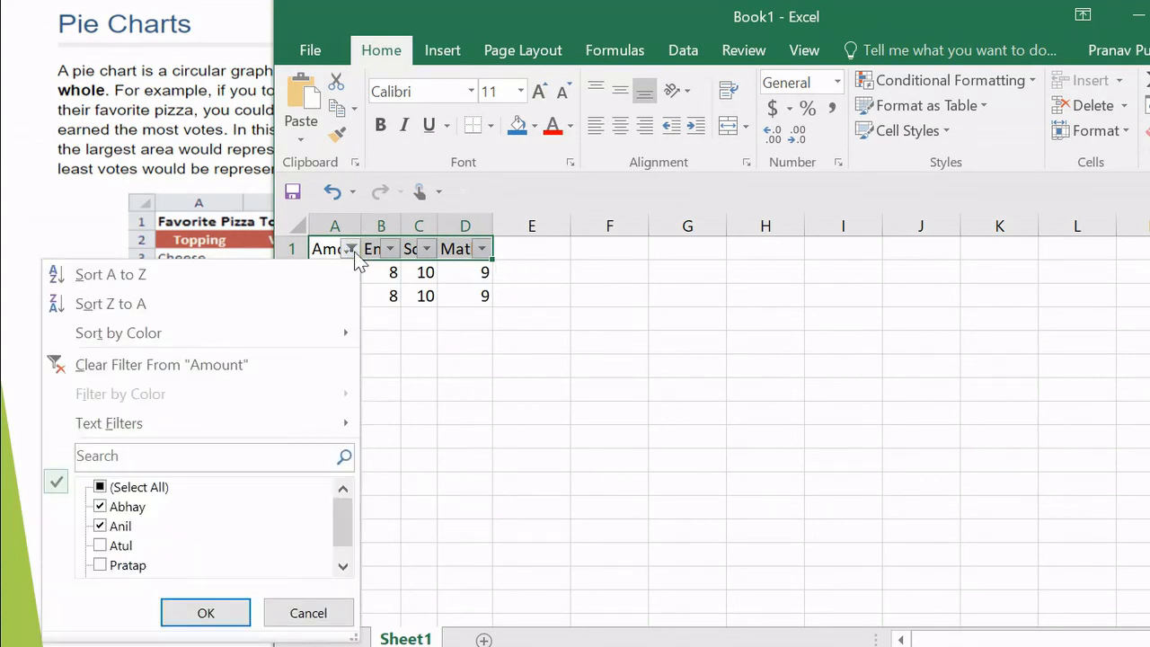
click(249, 362)
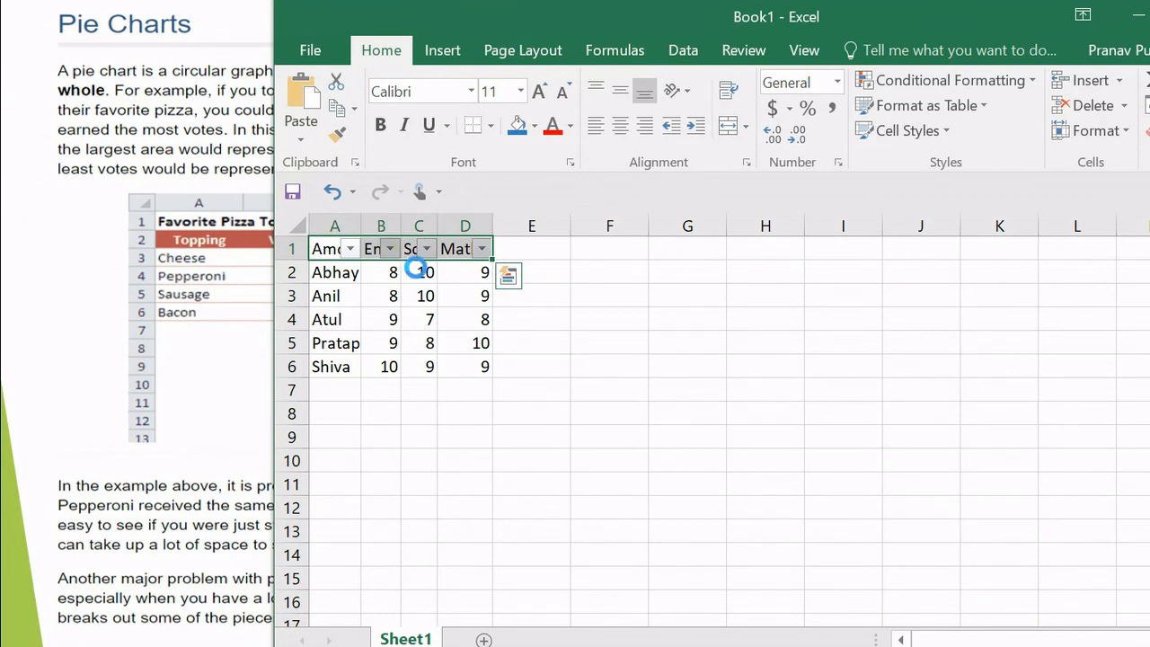
- Open the filter list of the Eng column
click(390, 249)
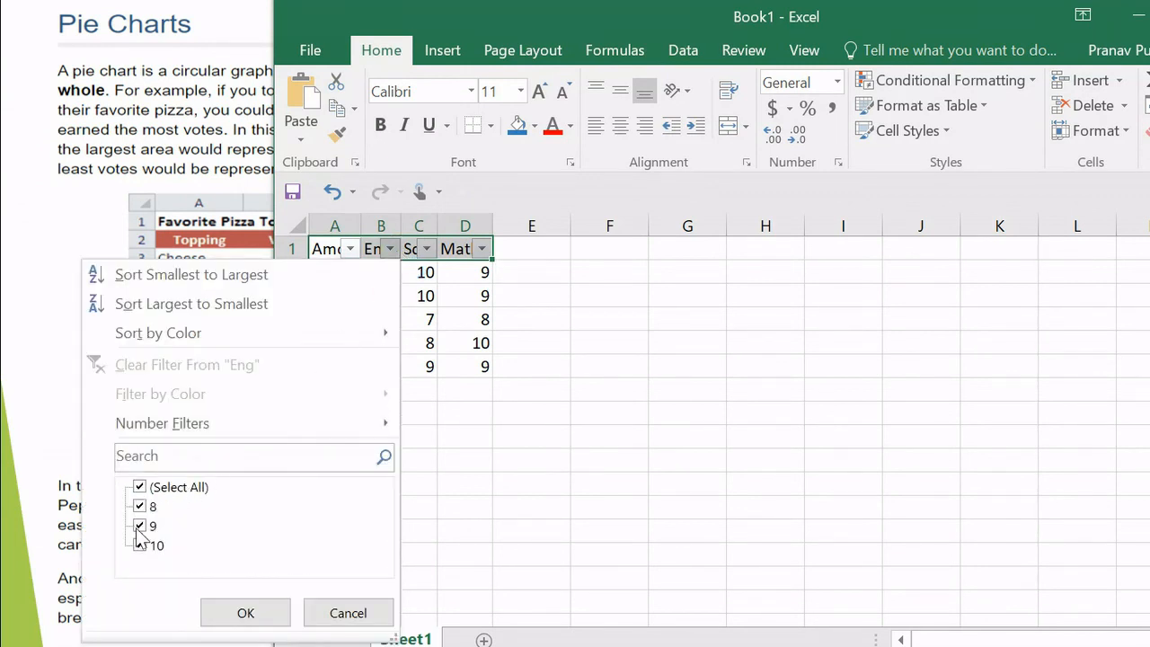